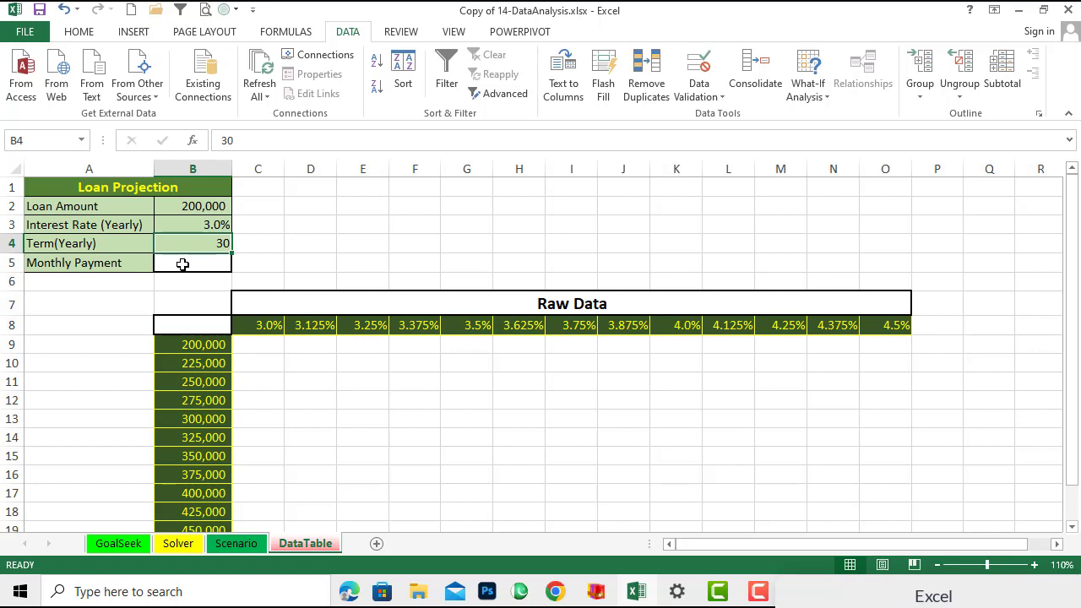
- Link cell B8 to the monthly payment cell with the formula =B$5
click(183, 265)
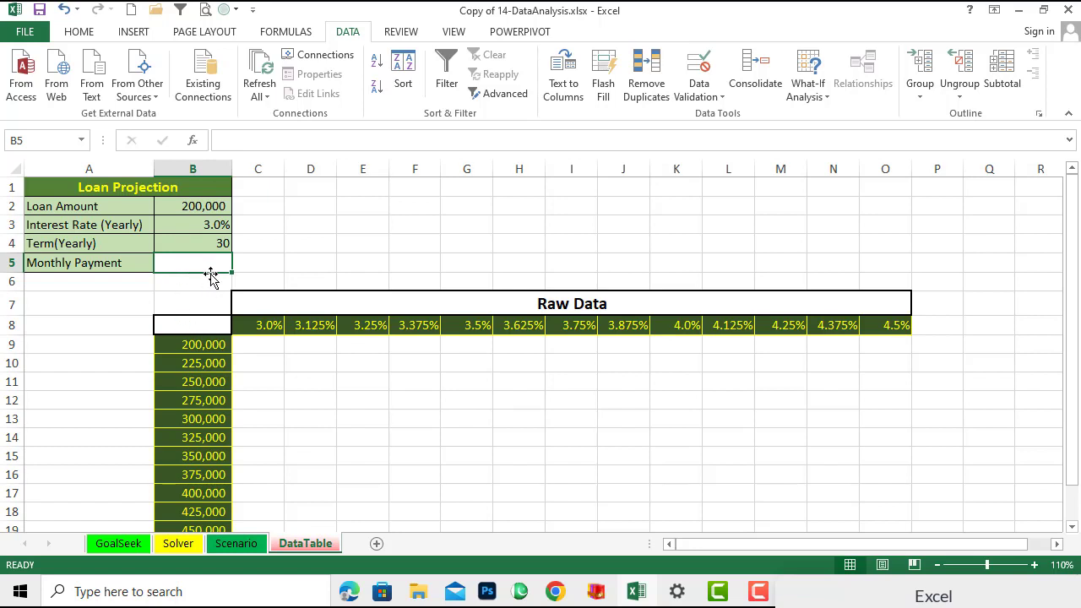
click(182, 326)
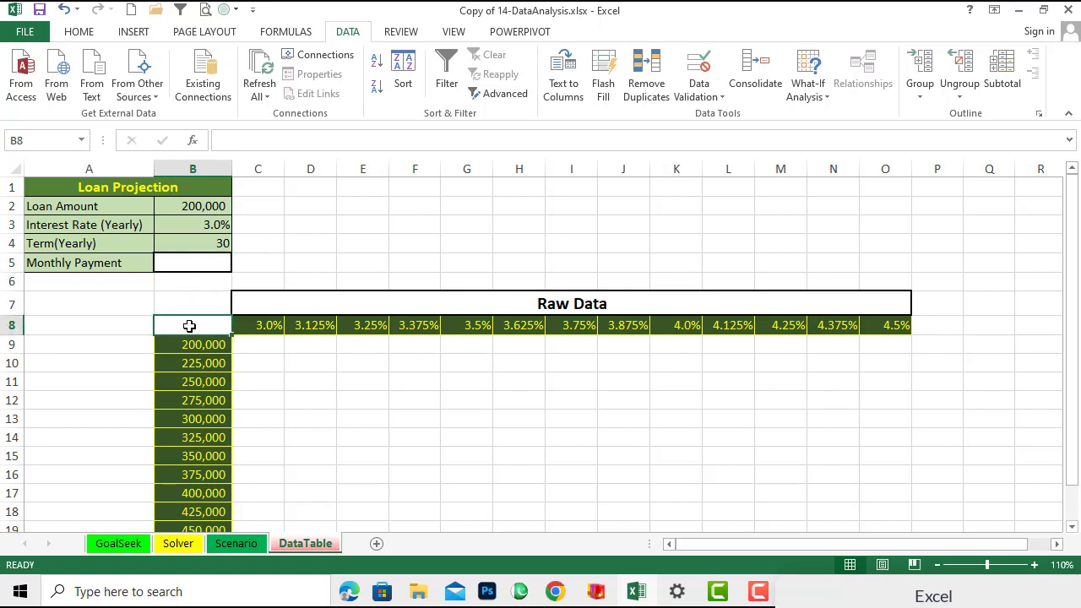
click(279, 142)
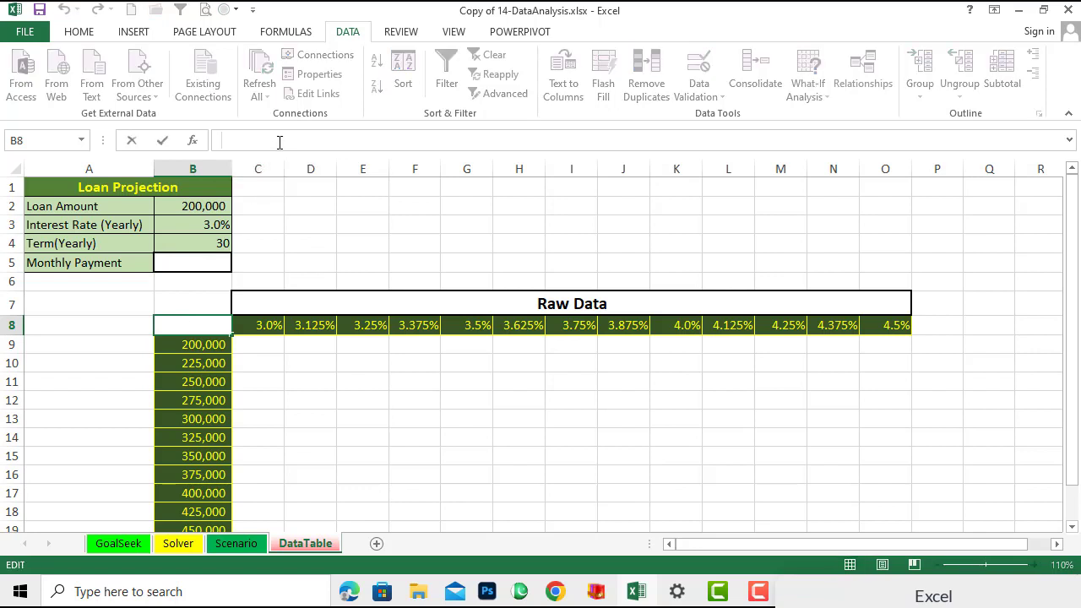
text(=)
click(194, 264)
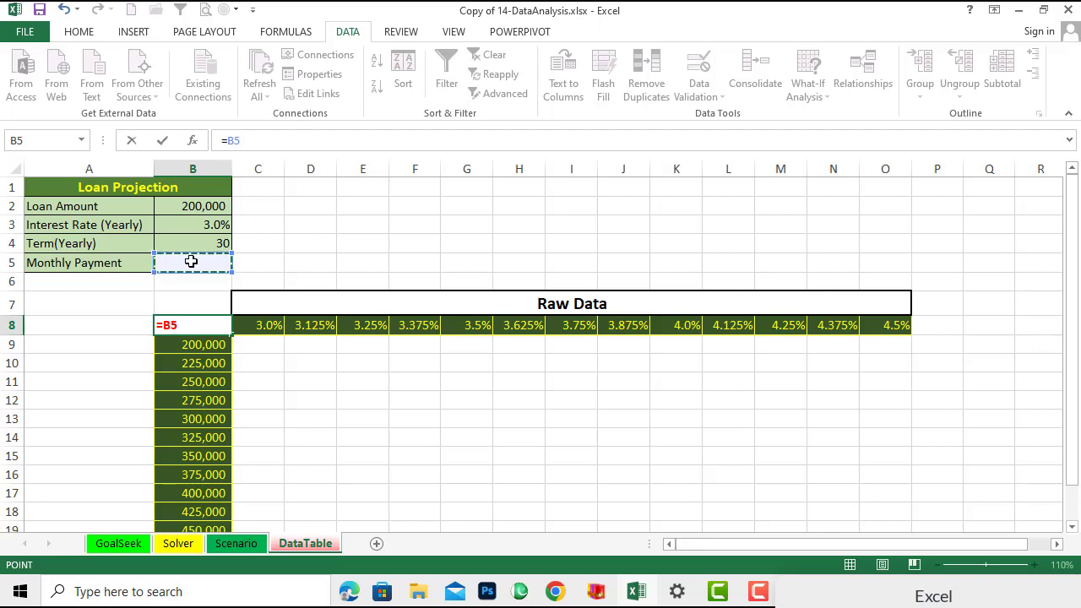
click(236, 142)
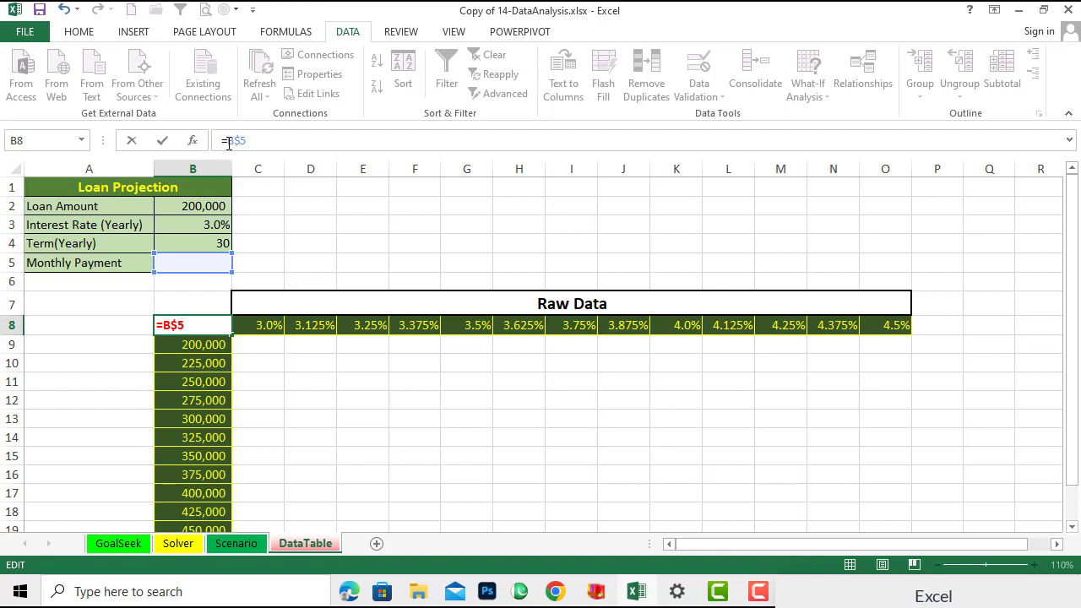
text($)
key(Return)
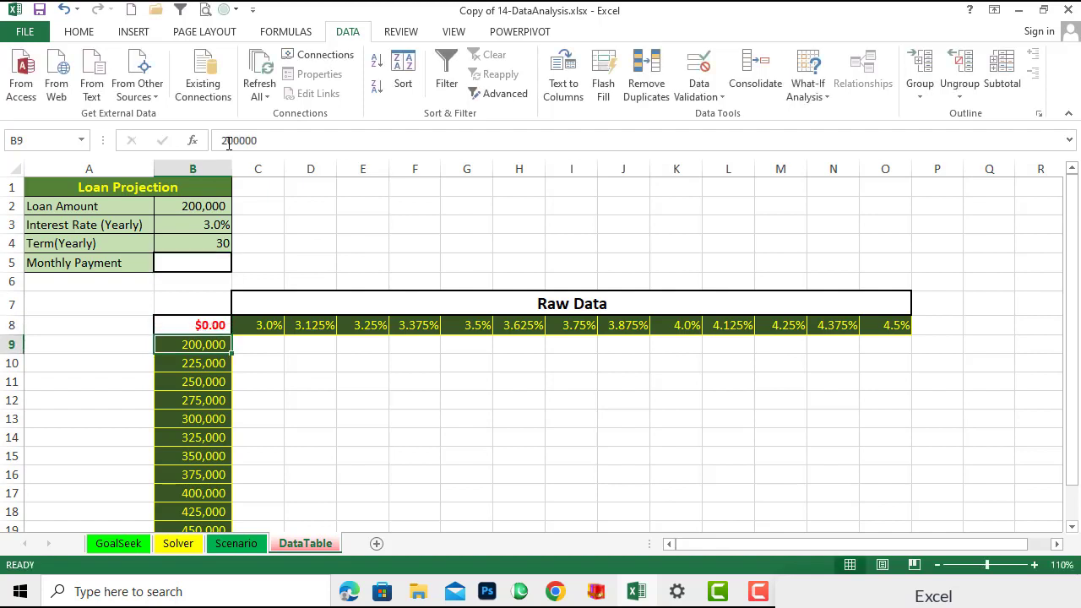
- Test the link by entering 1 in the monthly payment cell B5, then clear that cell again
click(313, 244)
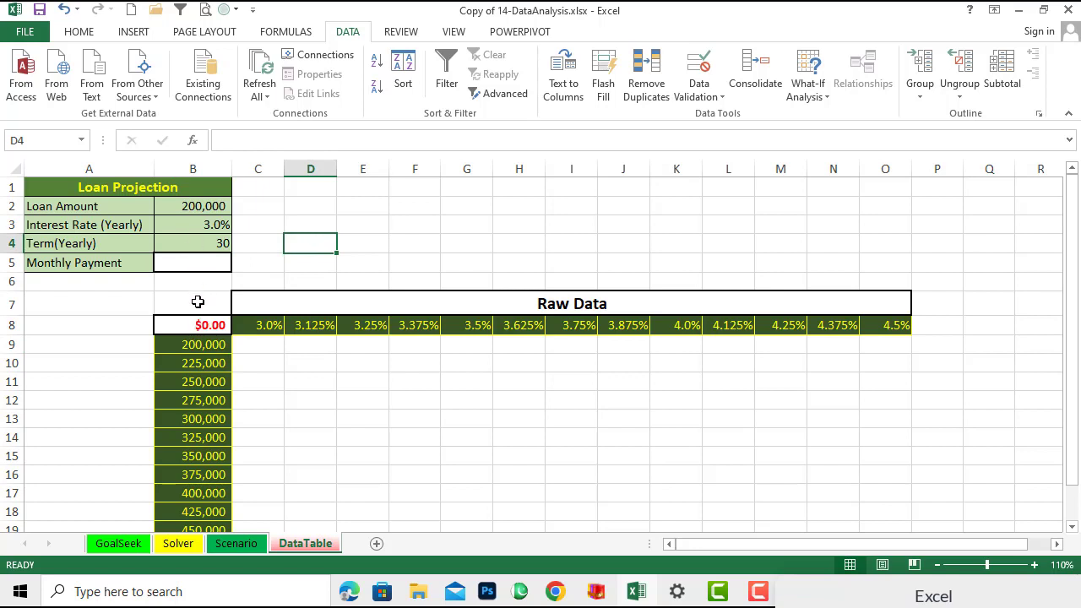
click(178, 262)
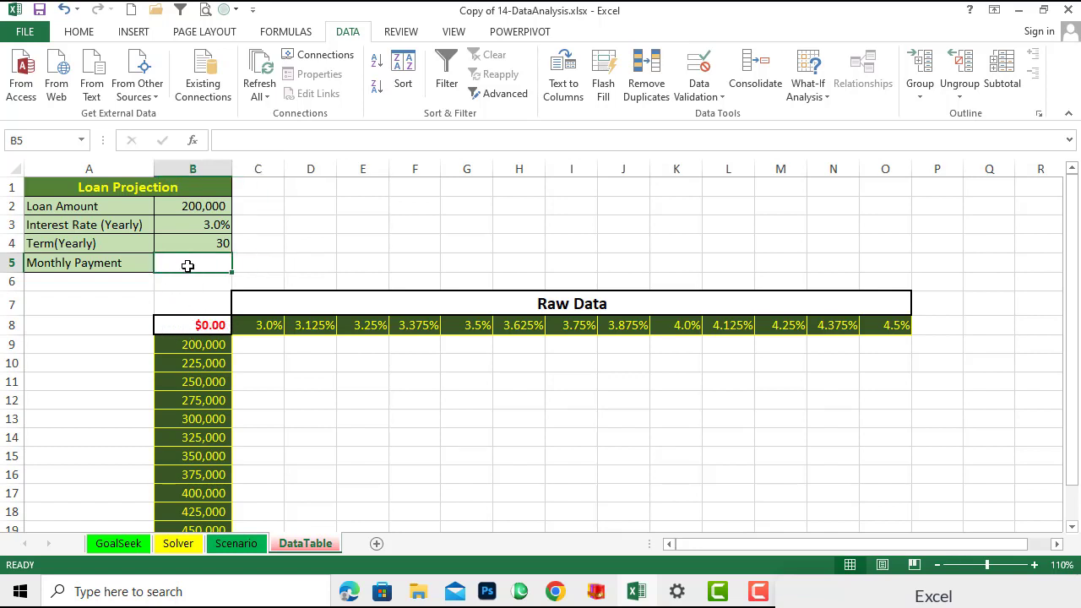
text(1)
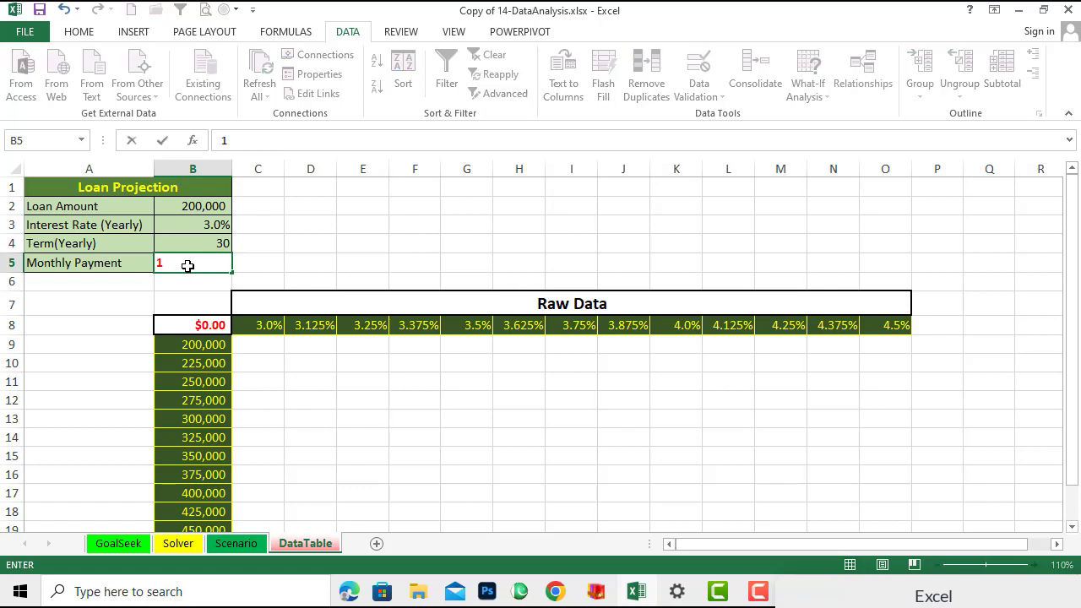
click(333, 243)
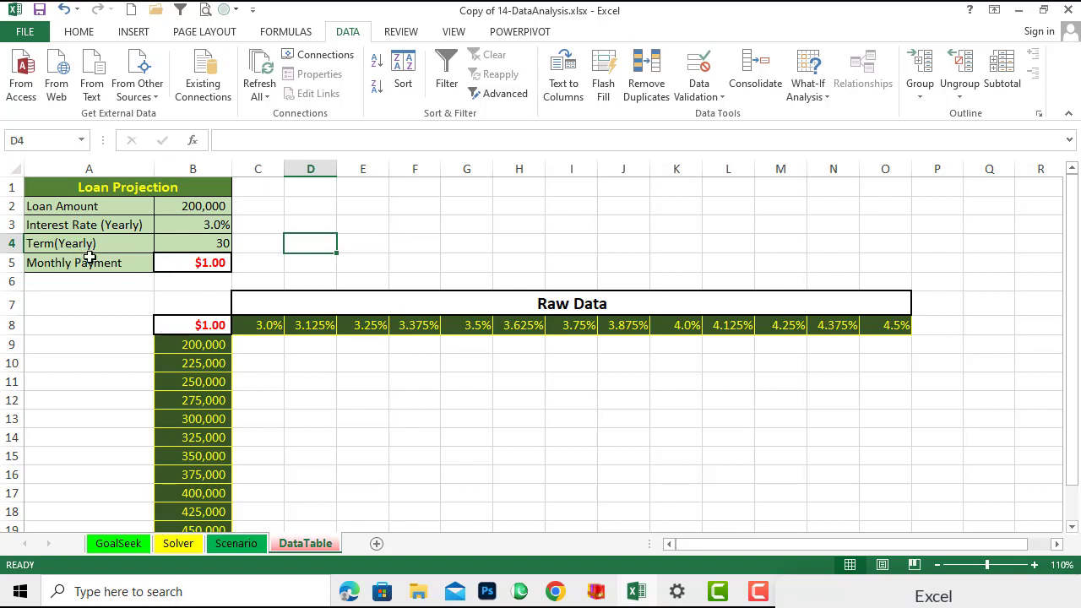
click(185, 263)
text(1)
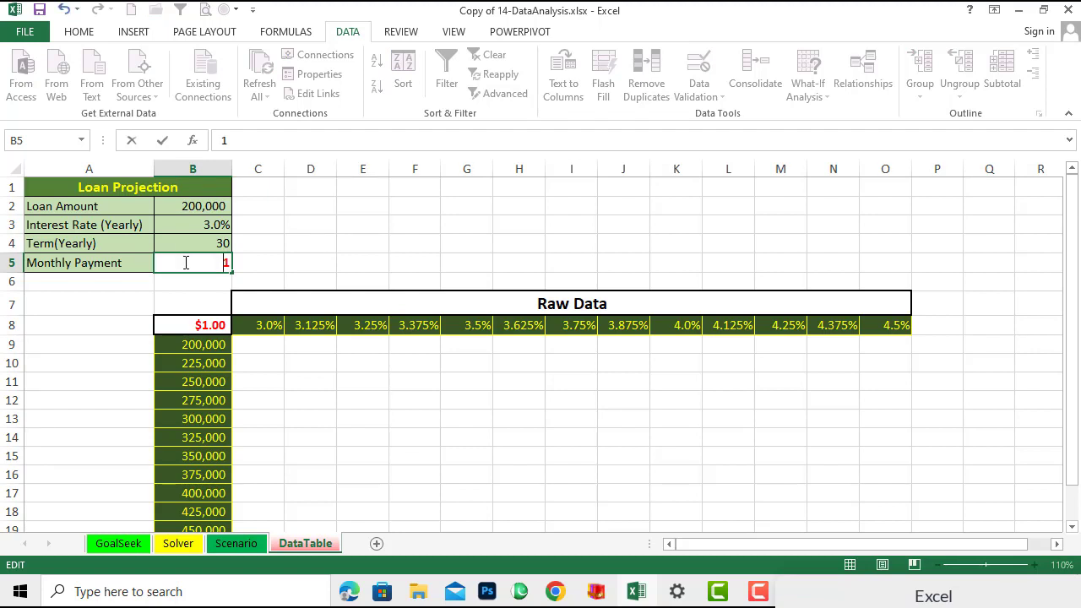
double_click(186, 263)
key(BackSpace)
click(291, 274)
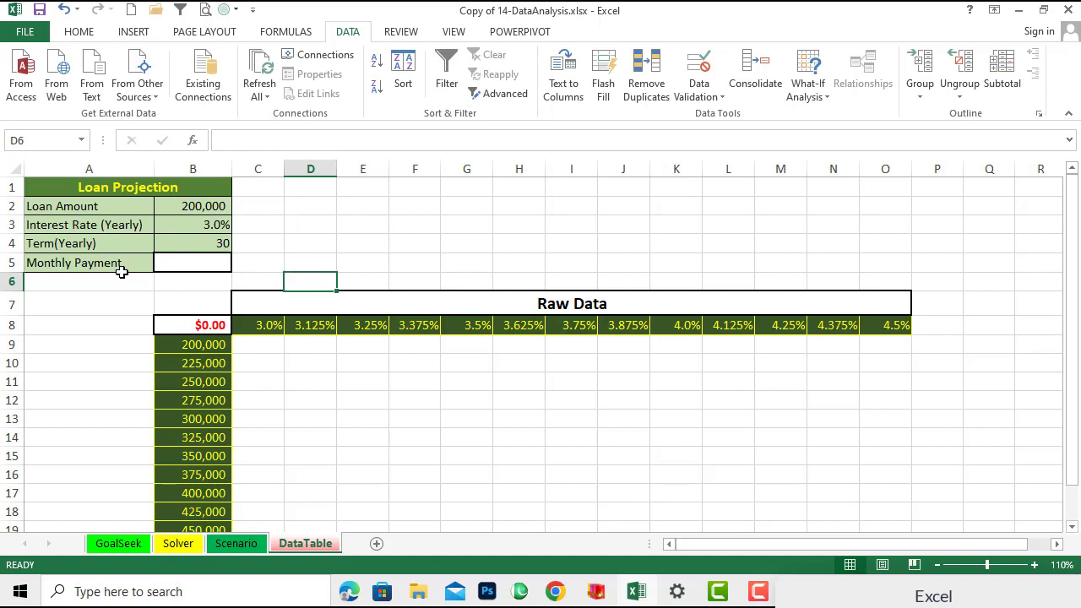
- Start a PMT function in the monthly payment cell B5, choosing it from the Financial category of Insert Function
click(166, 264)
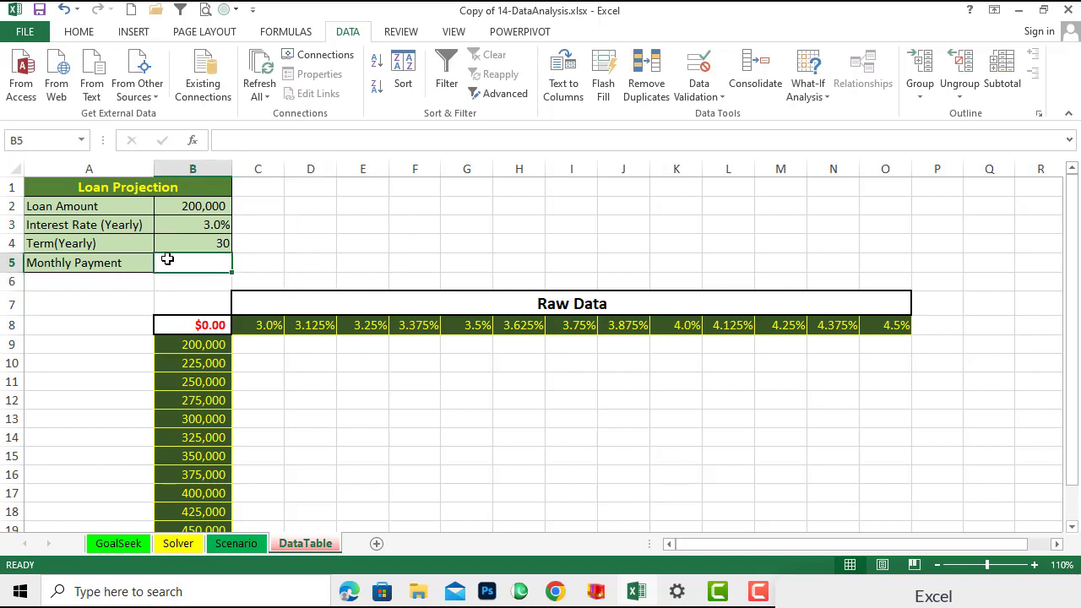
click(280, 141)
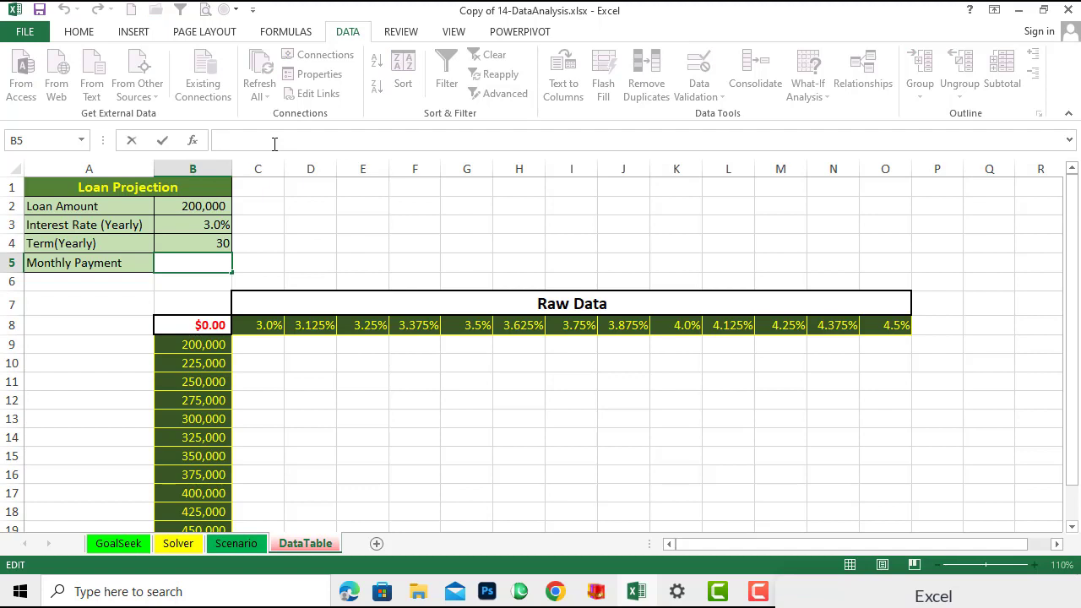
text(+)
key(BackSpace)
text(=)
click(192, 141)
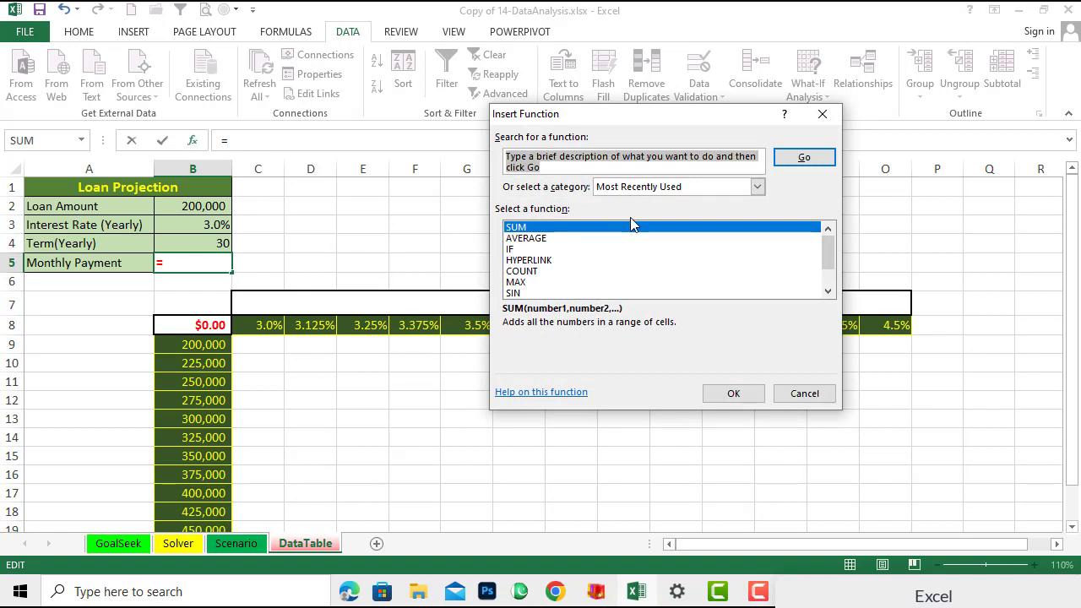
click(756, 187)
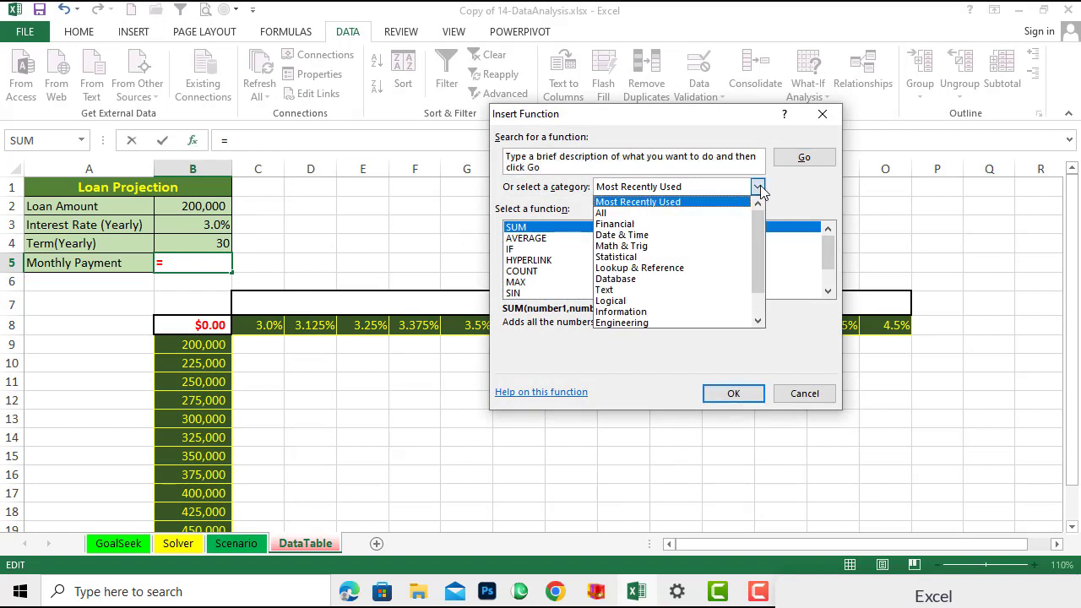
click(620, 225)
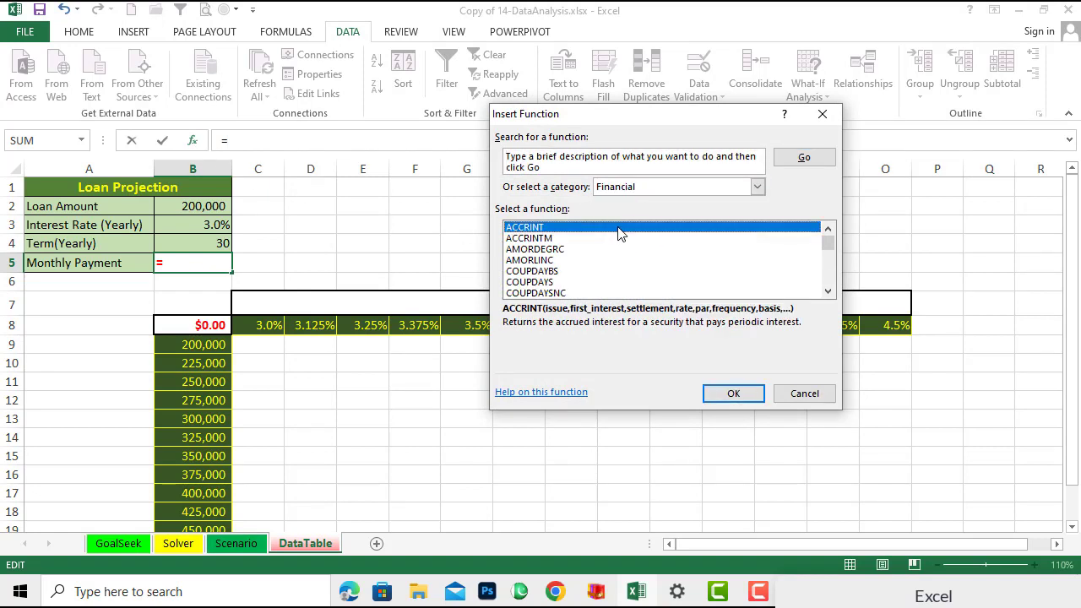
drag(828, 241, 828, 273)
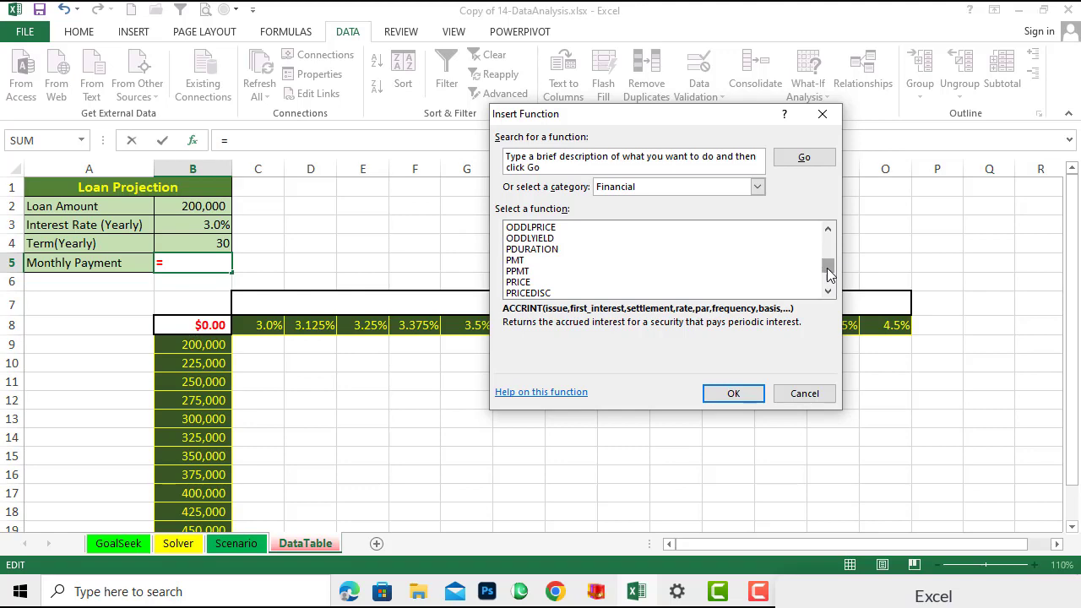
click(517, 261)
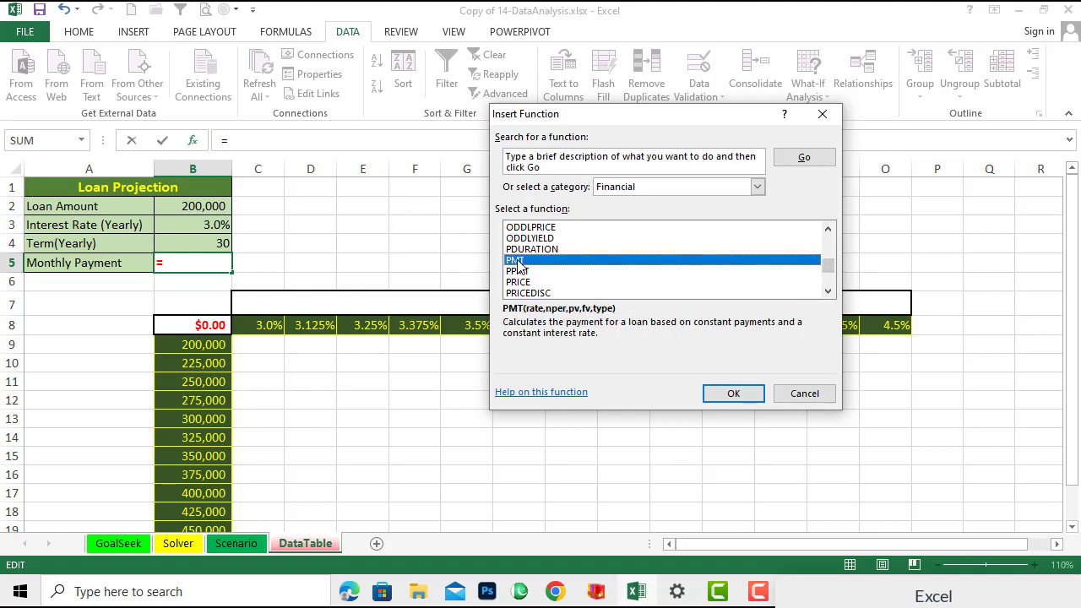
click(722, 395)
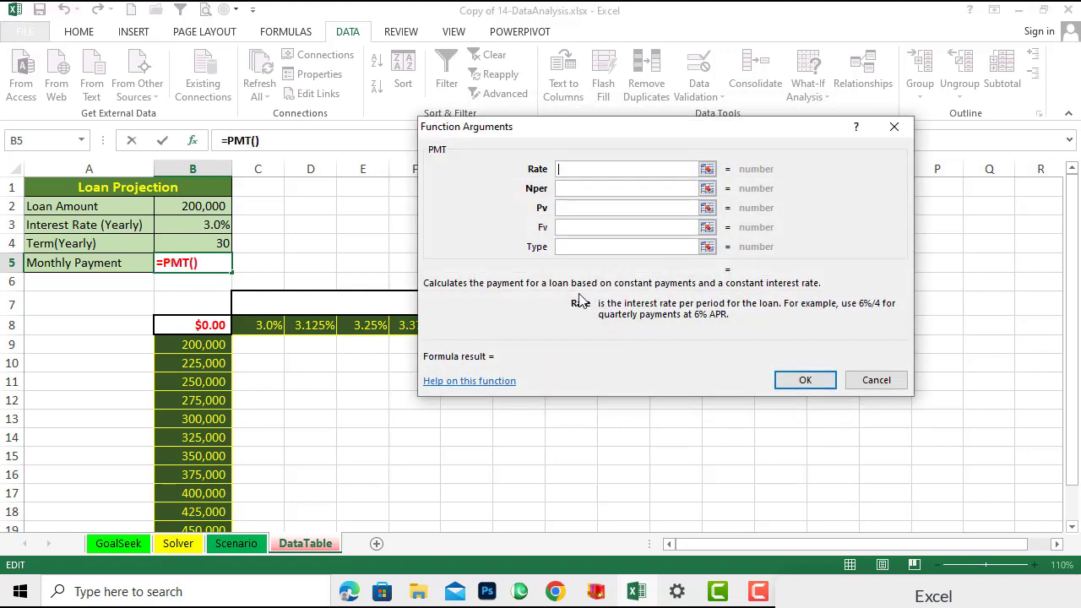
drag(538, 134, 494, 211)
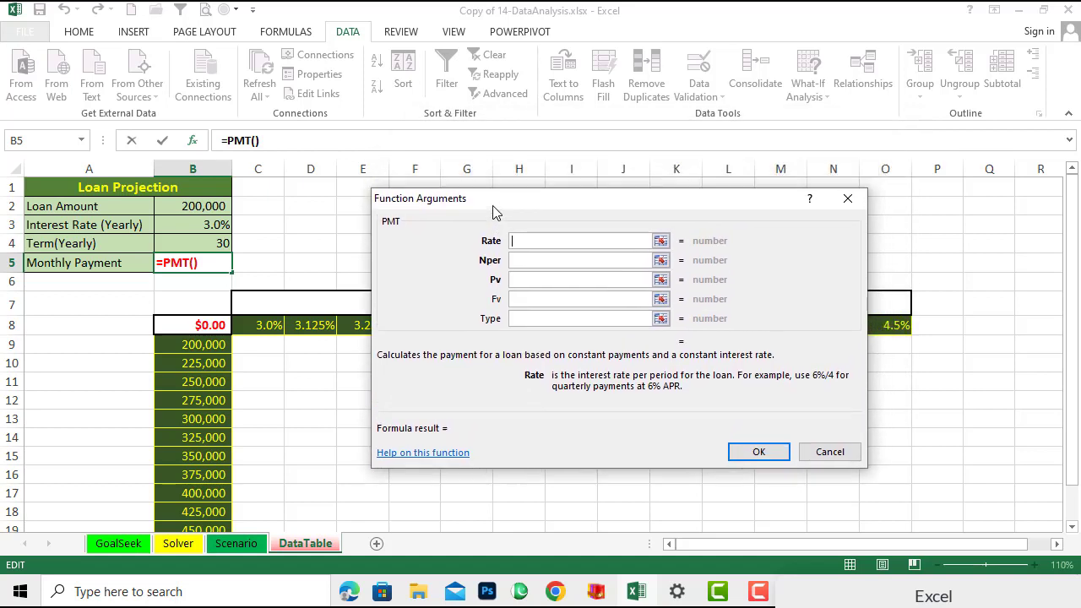
- Set the PMT Rate argument to B3 and the Nper argument to B4*12
click(524, 240)
click(176, 230)
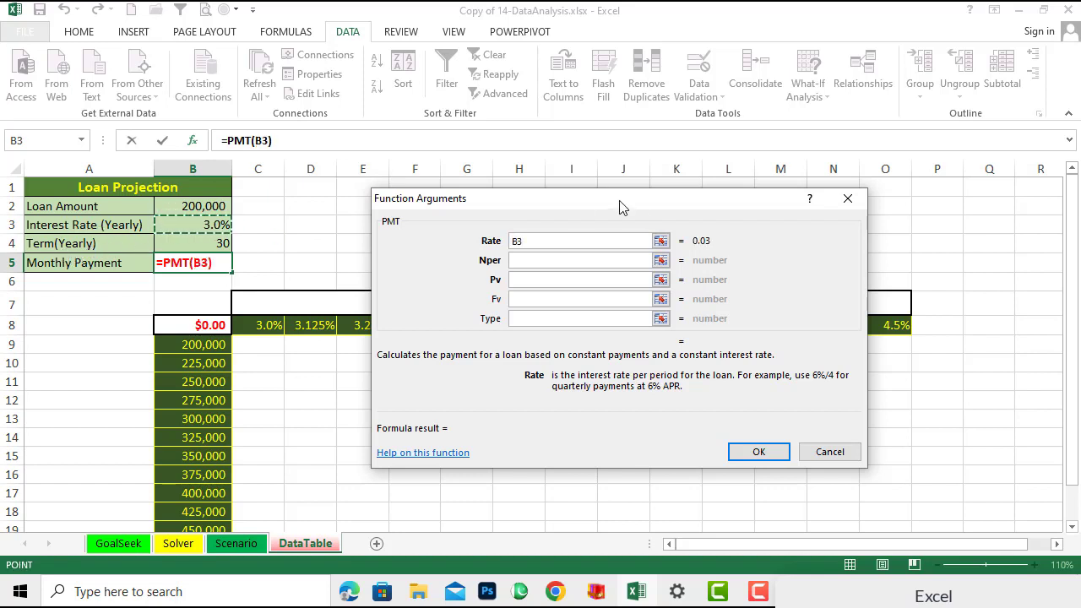
click(539, 259)
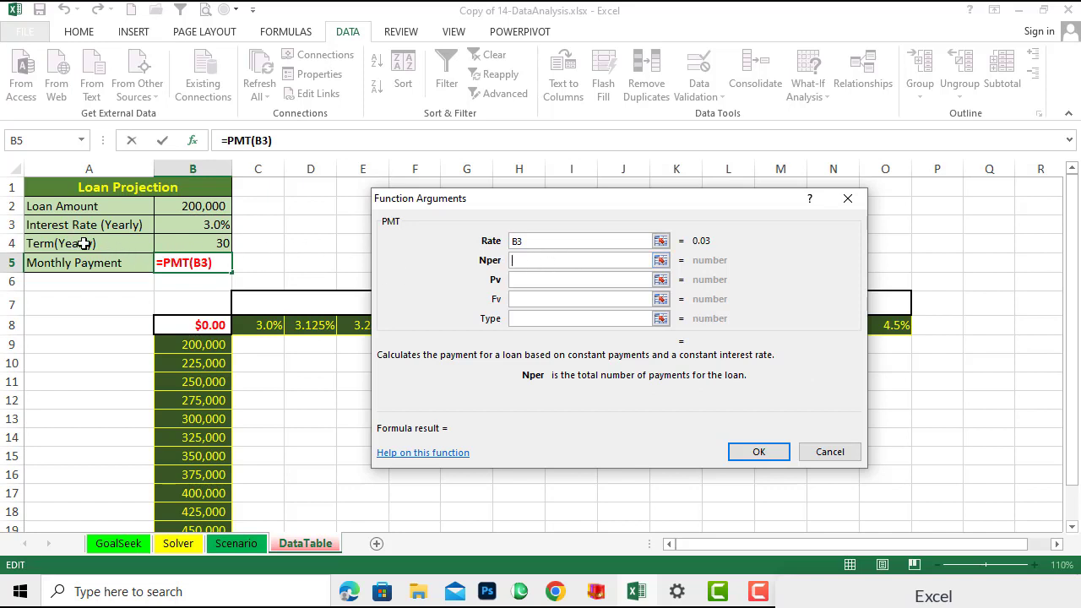
click(166, 244)
click(552, 262)
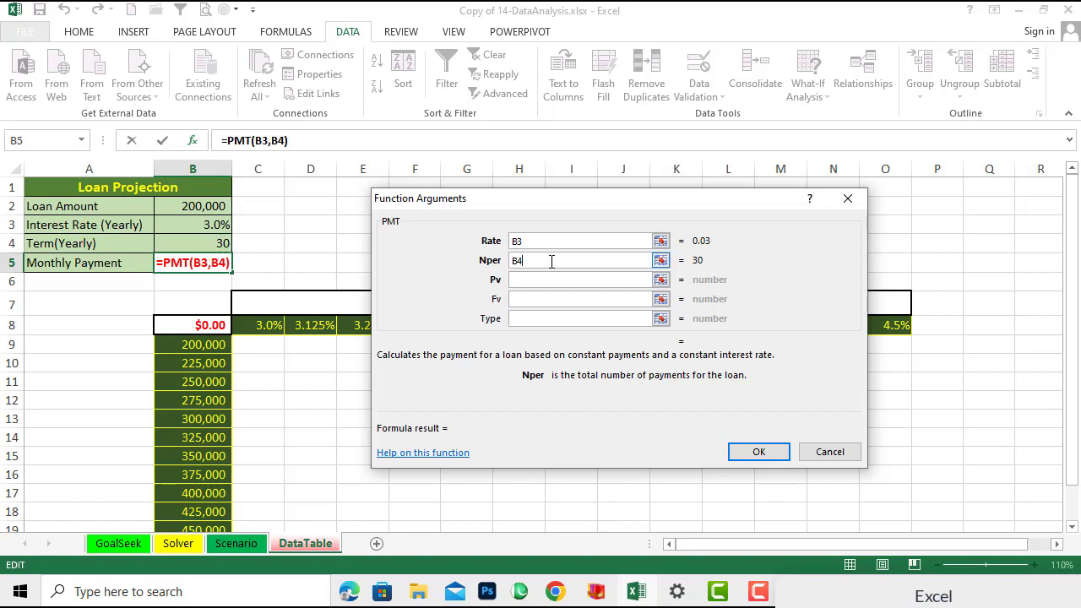
click(544, 281)
click(536, 260)
text(*)
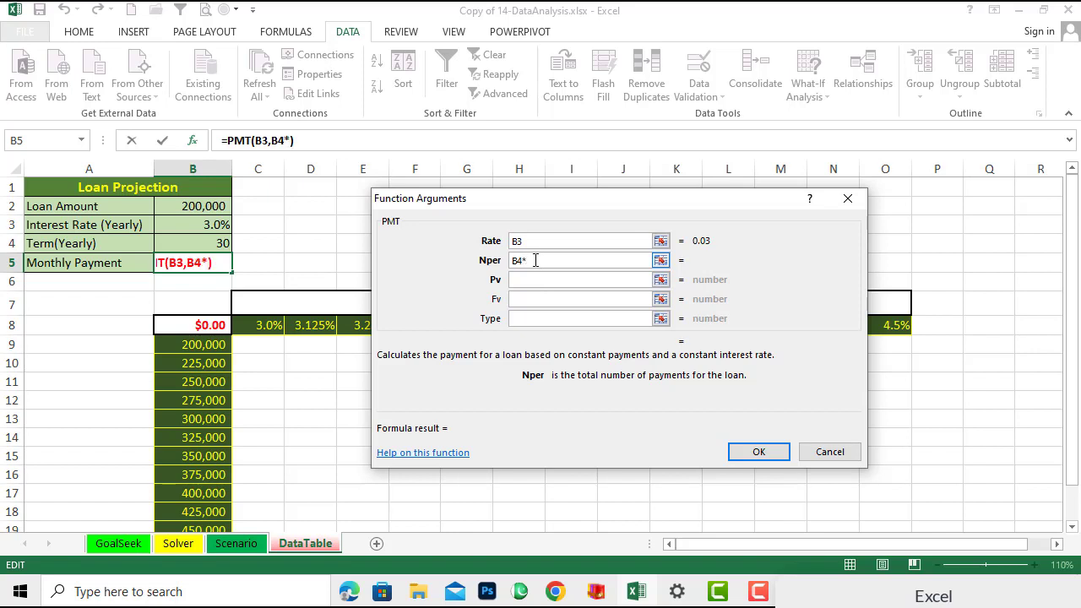
text(12)
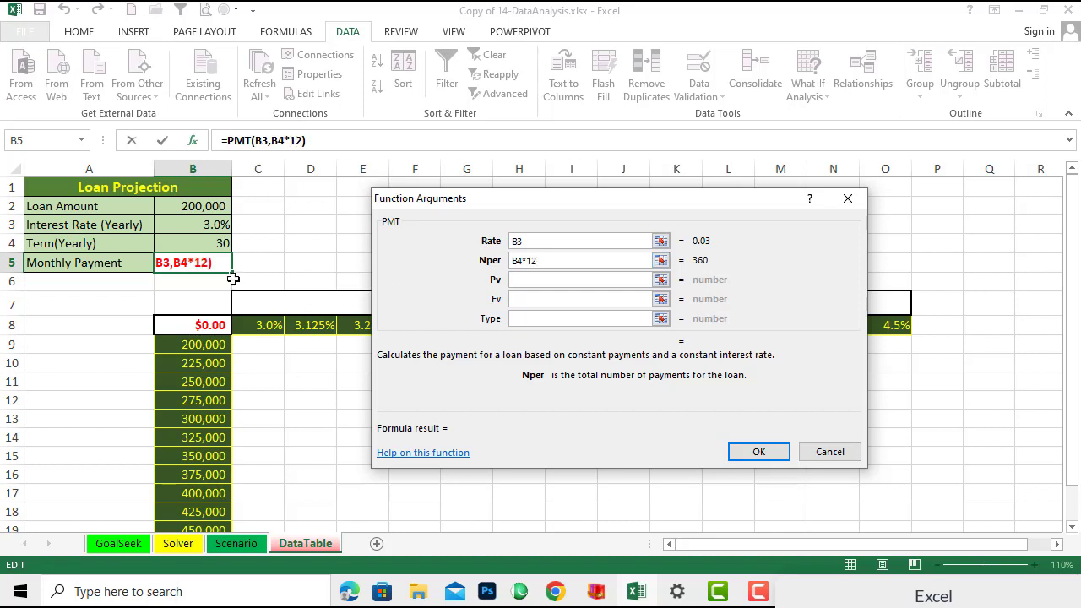
- Set the Pv argument to the loan amount B2 and finish the PMT formula
click(525, 281)
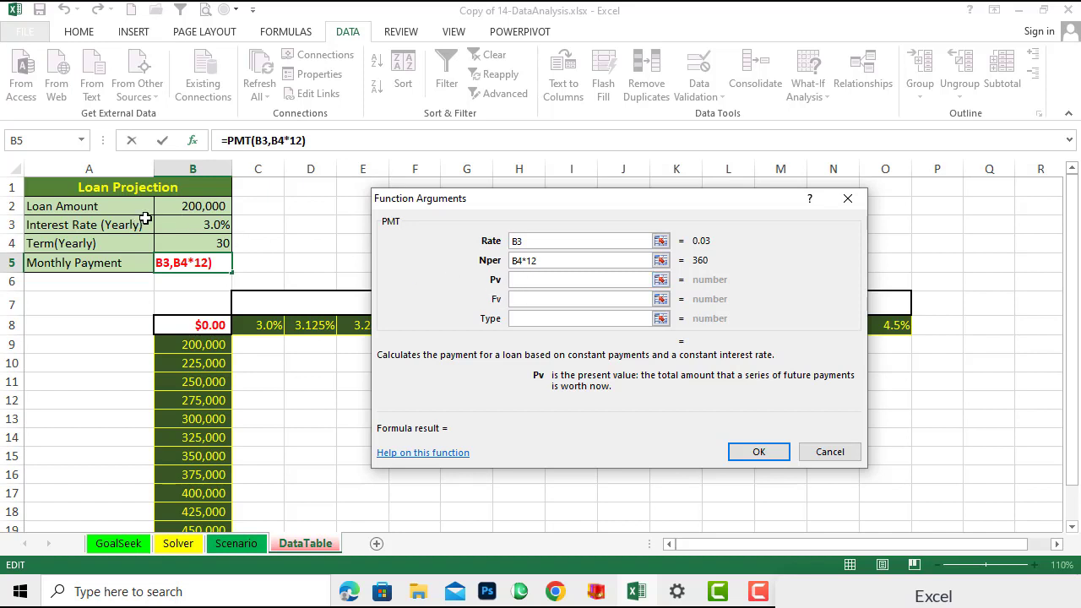
click(181, 211)
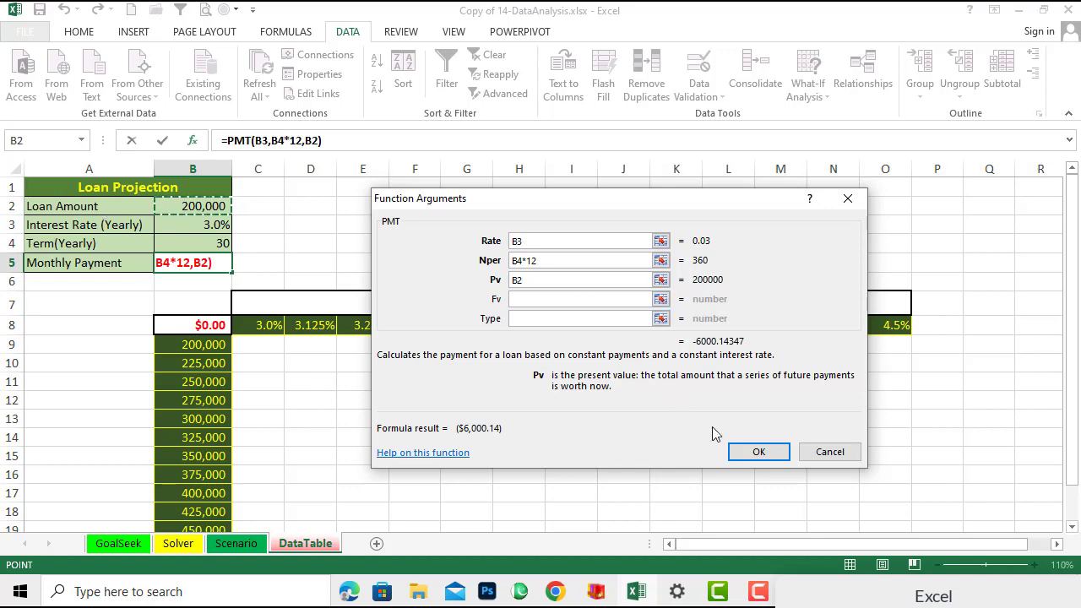
click(759, 453)
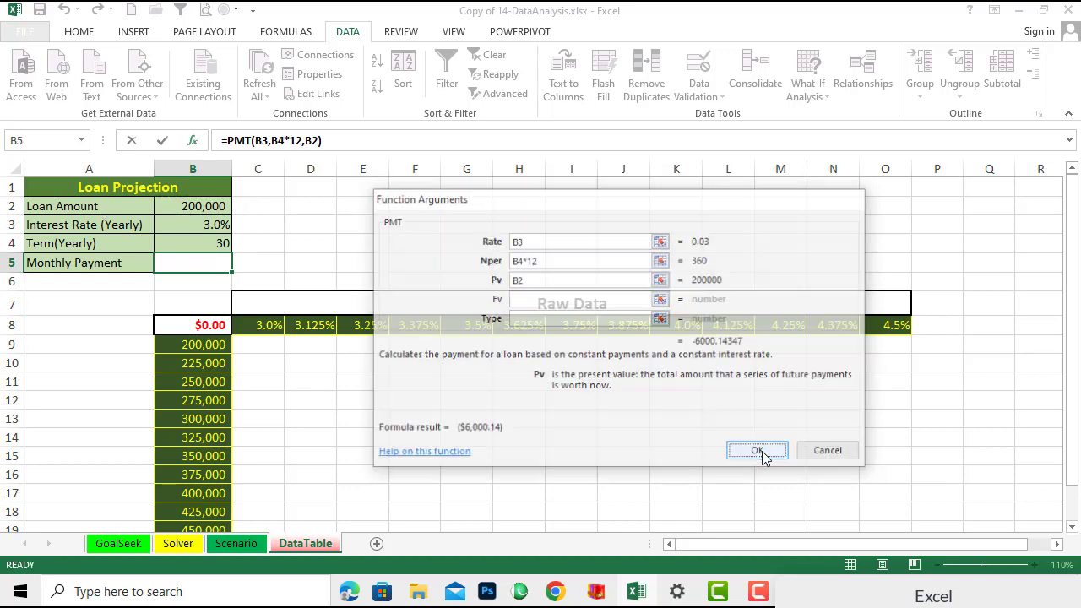
click(347, 250)
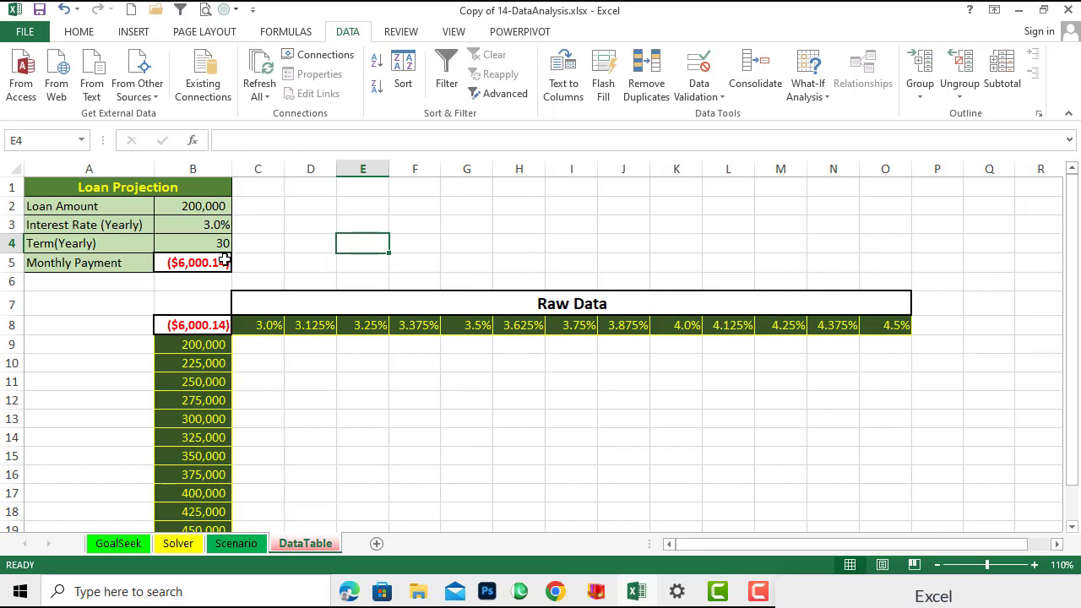
click(190, 266)
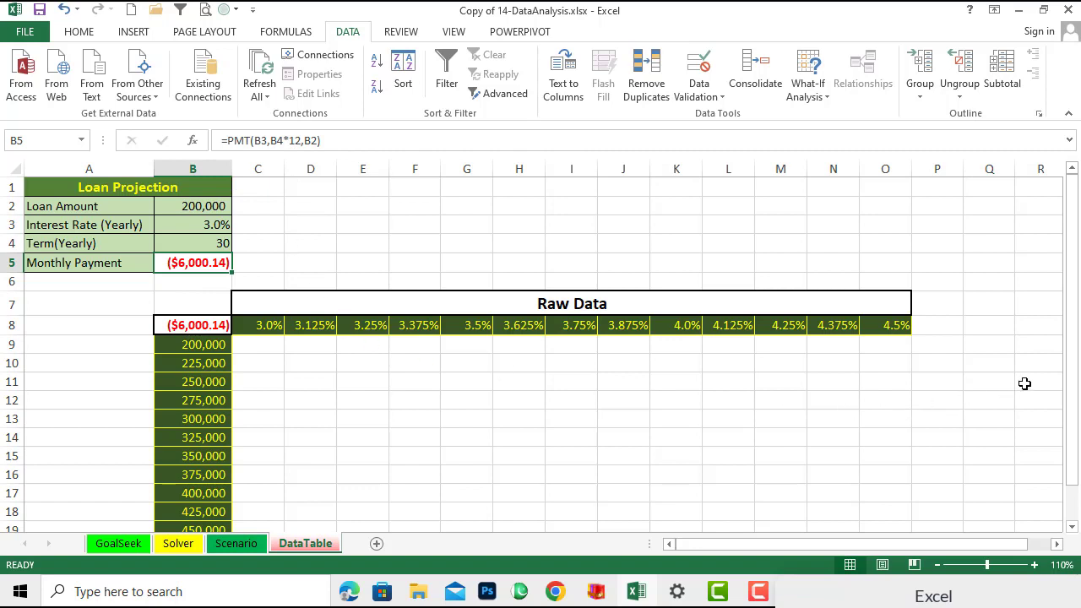
drag(1080, 426, 1073, 459)
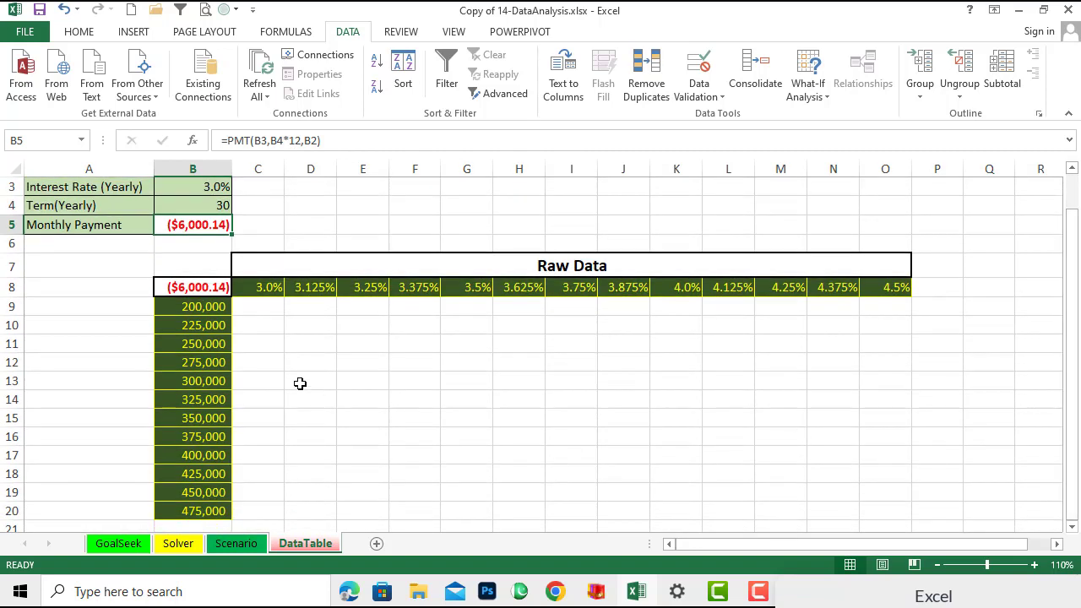
click(259, 325)
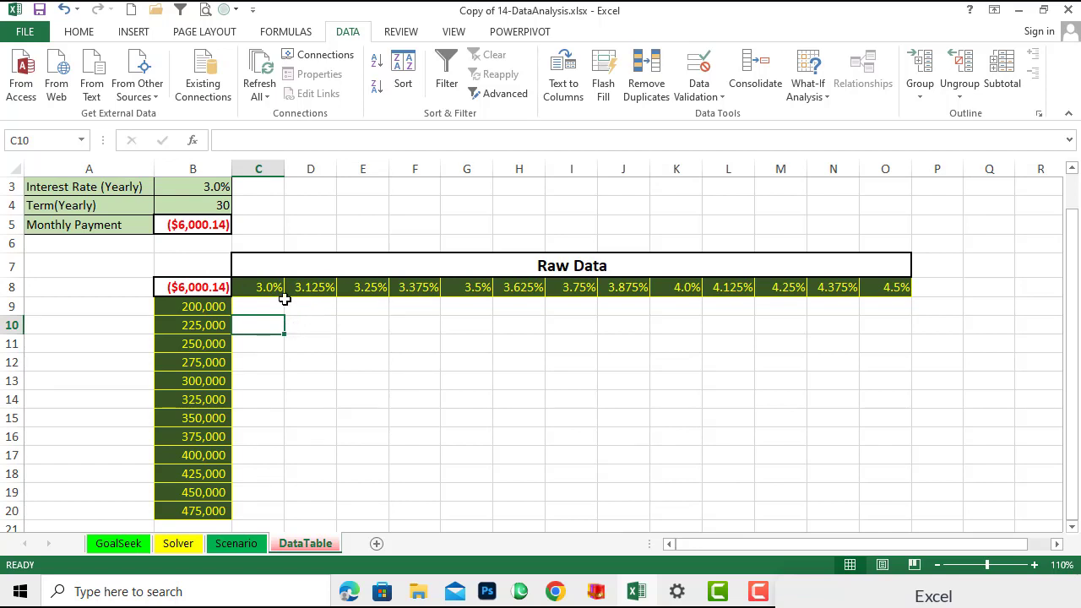
click(310, 307)
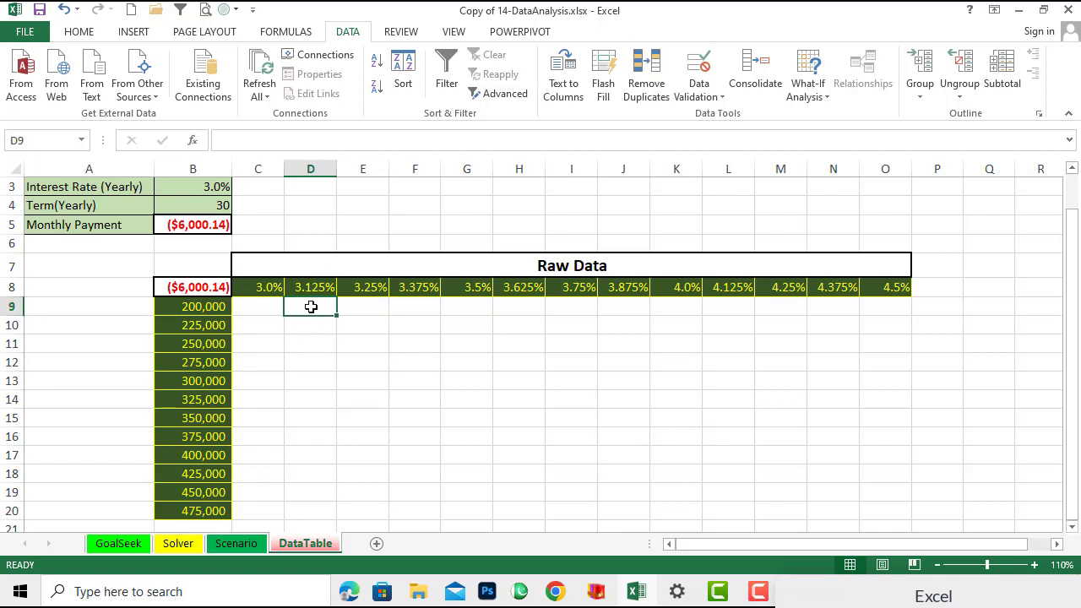
click(274, 363)
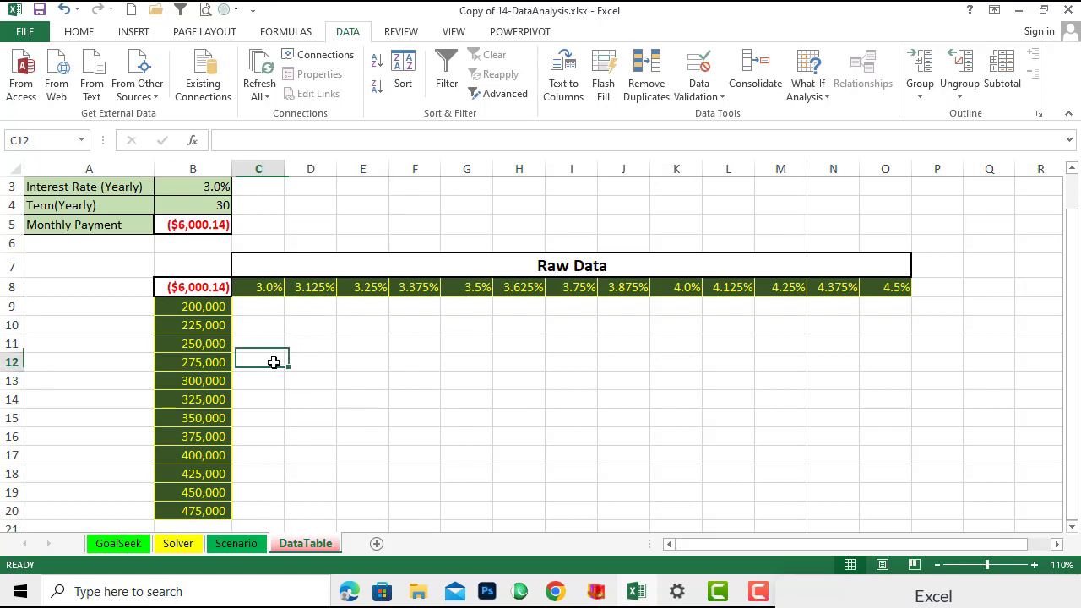
- Select the table range B8:O20 and open the What-If Analysis Data Table dialog
click(213, 344)
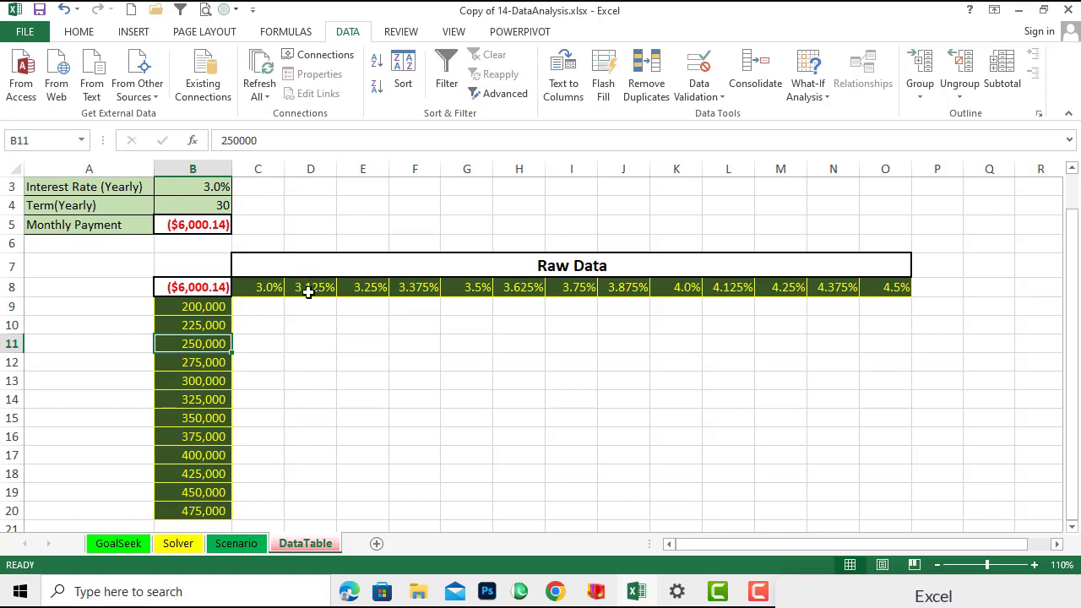
click(314, 329)
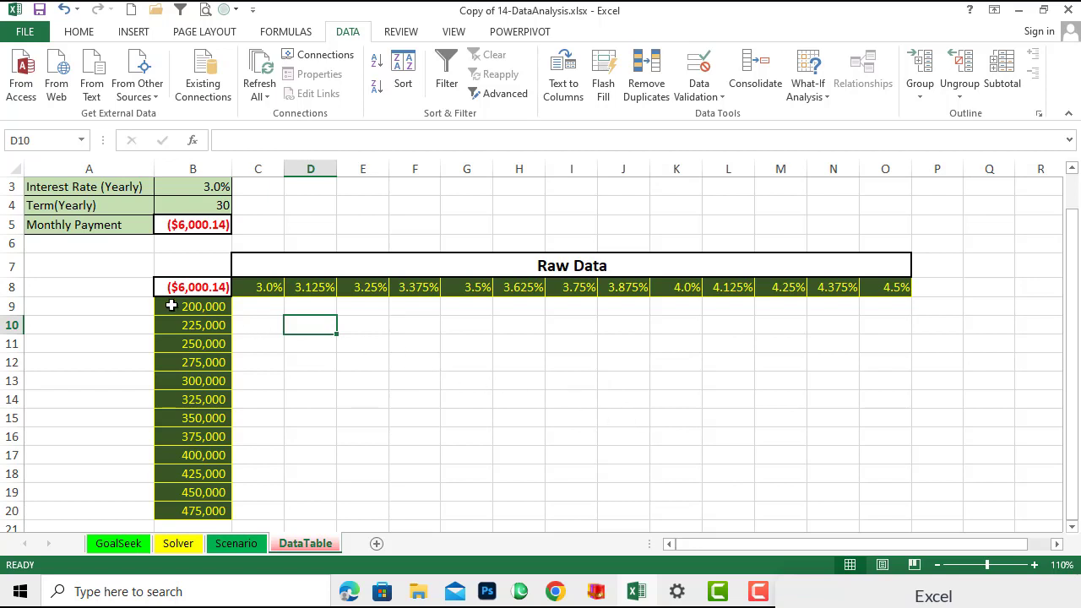
drag(161, 287, 878, 406)
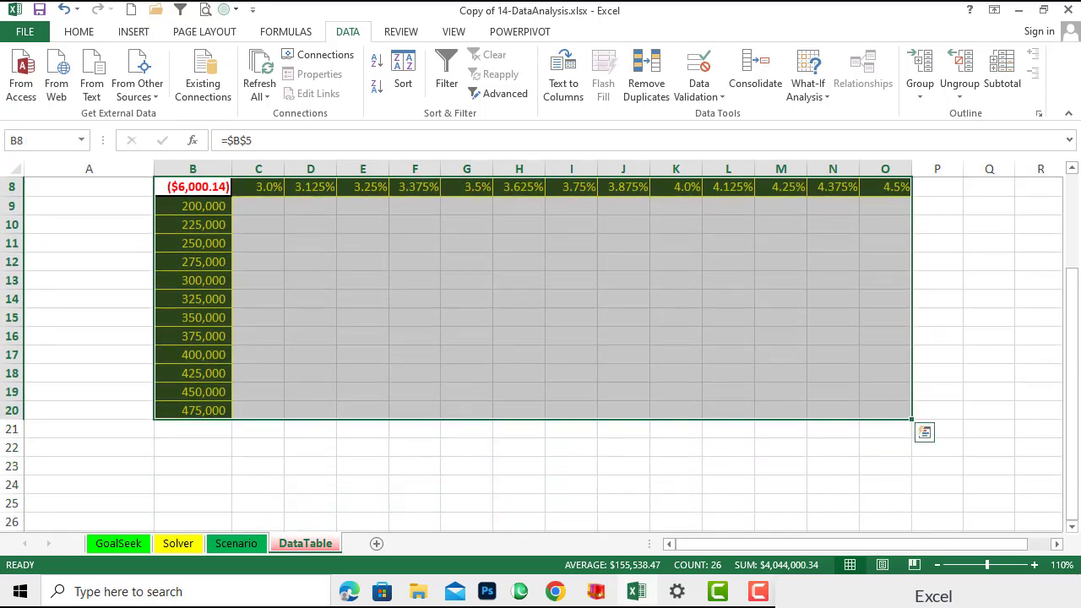
drag(1073, 477, 1071, 458)
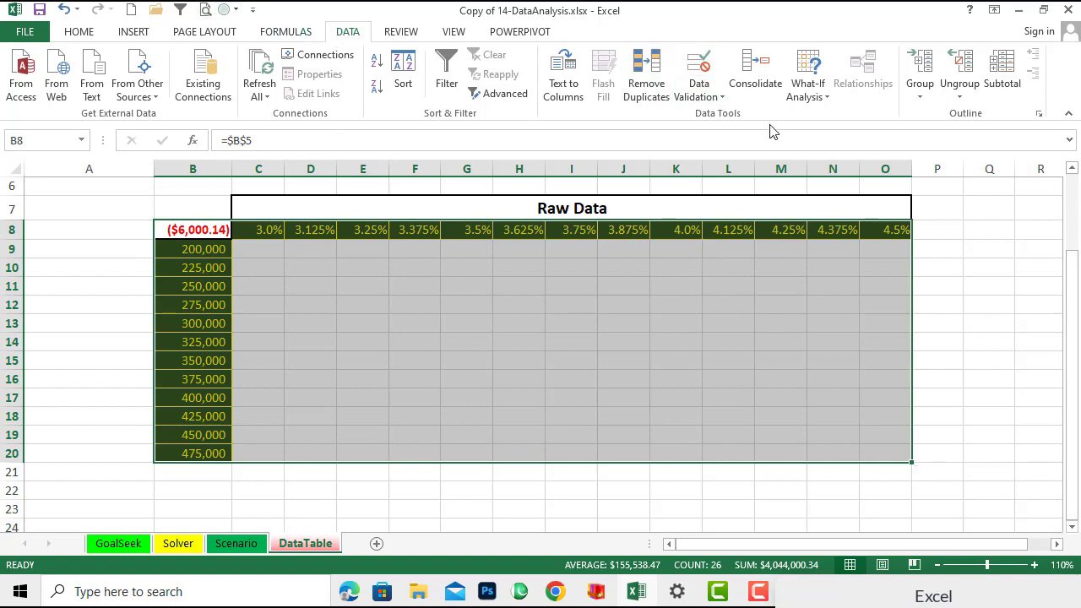
click(824, 99)
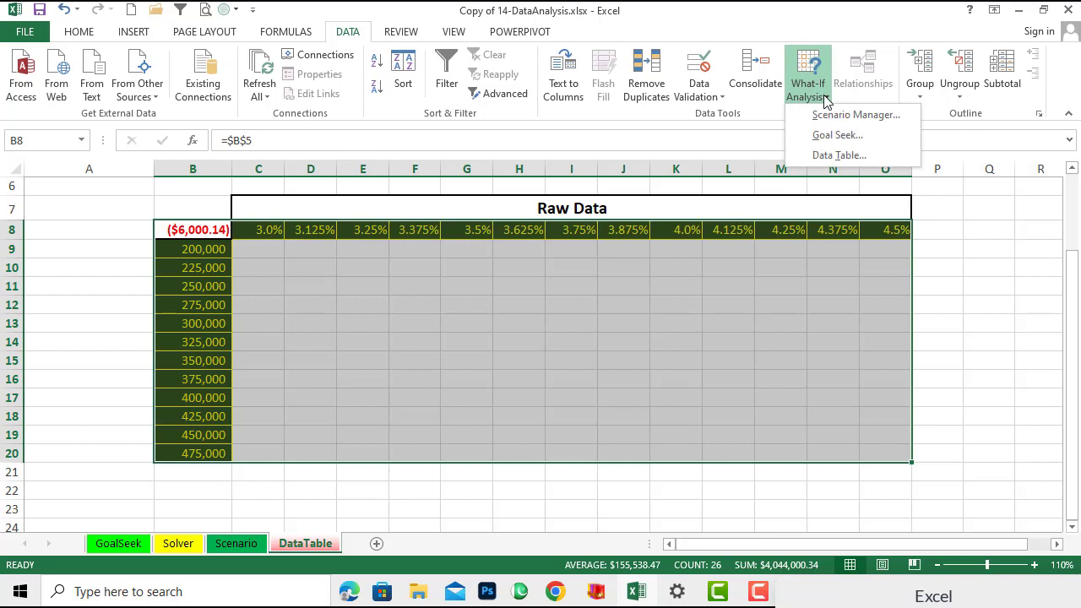
click(835, 156)
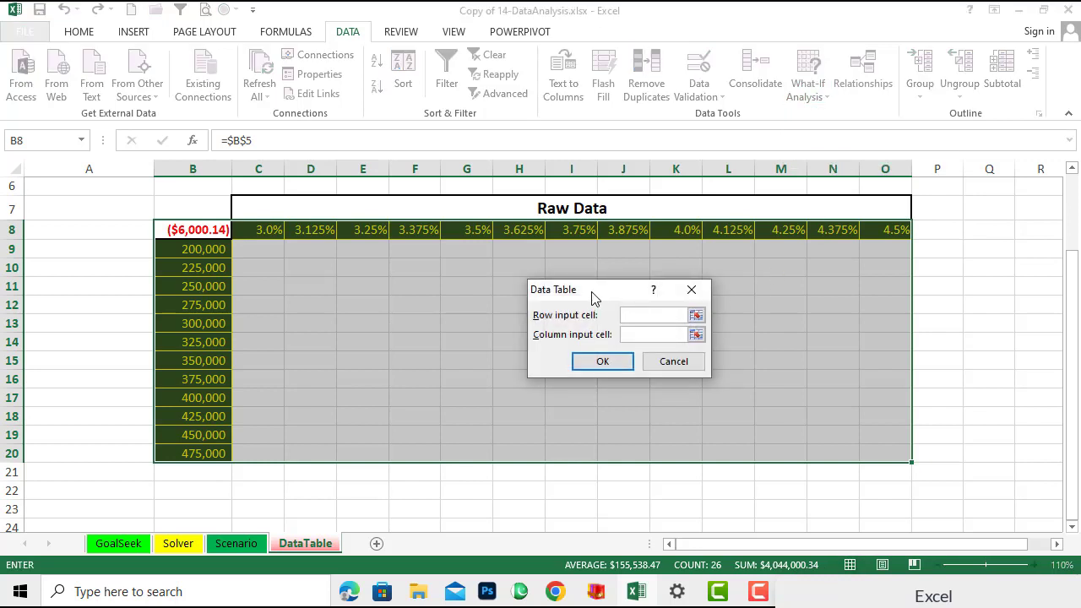
- Set the row input cell to B3 and the column input cell to B2, then create the data table
drag(594, 297, 639, 241)
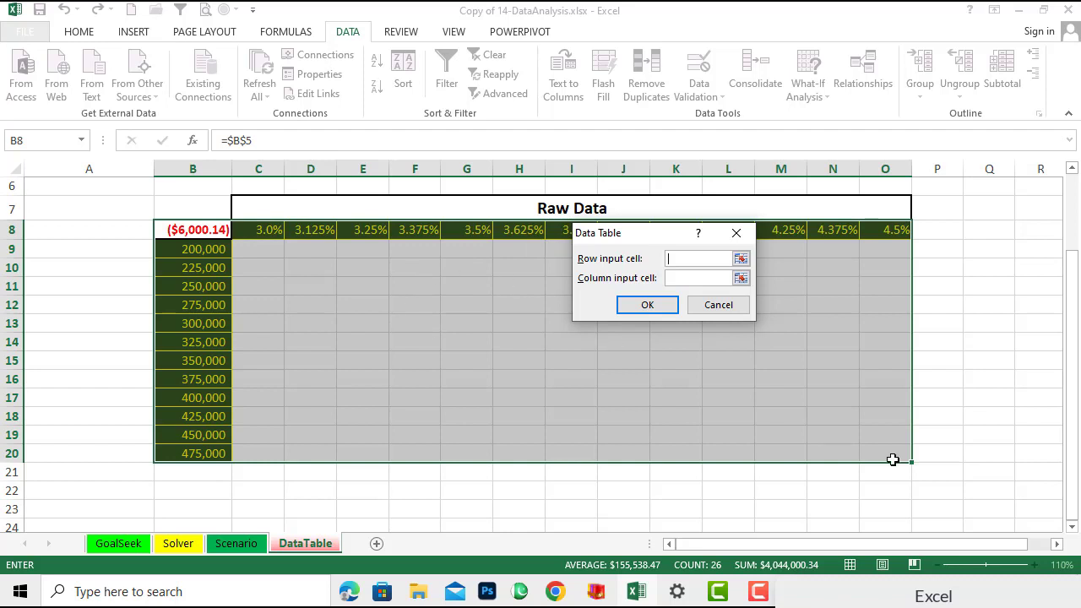
scroll(946, 468, up, 2)
drag(1074, 448, 1075, 439)
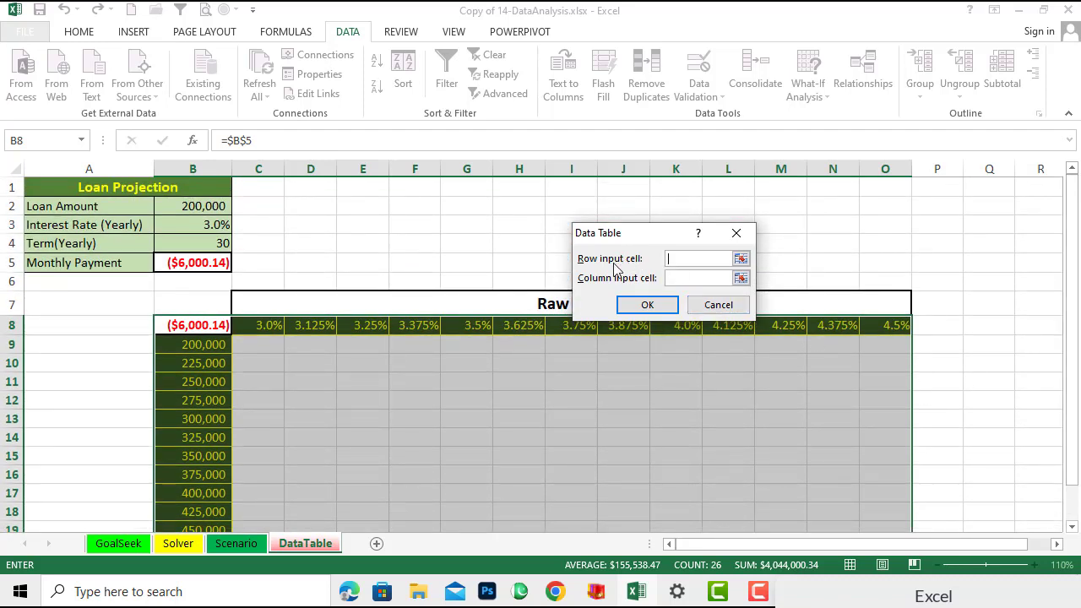
click(203, 228)
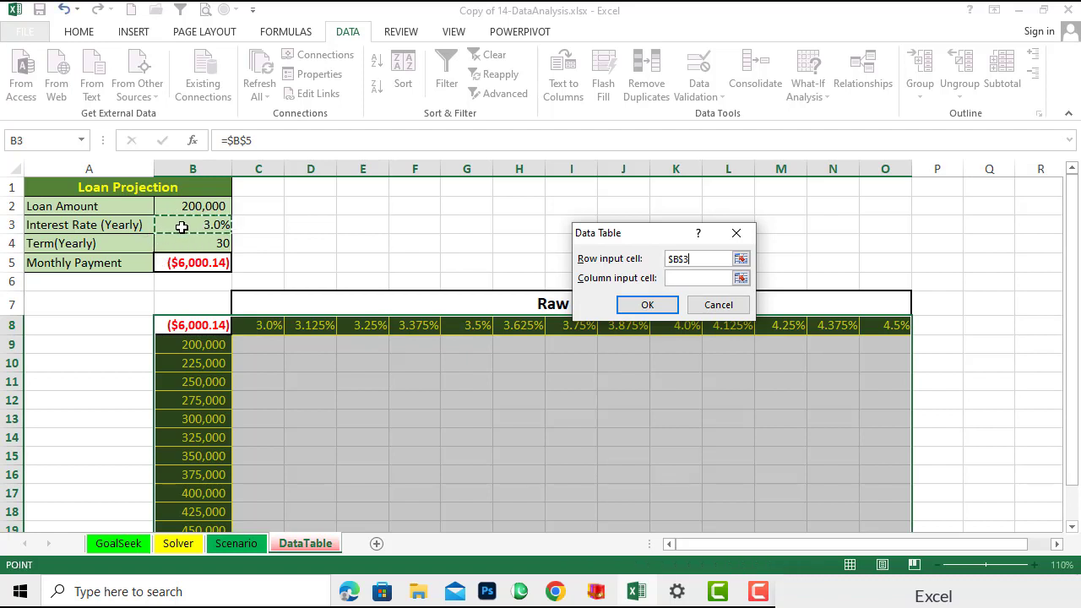
click(693, 281)
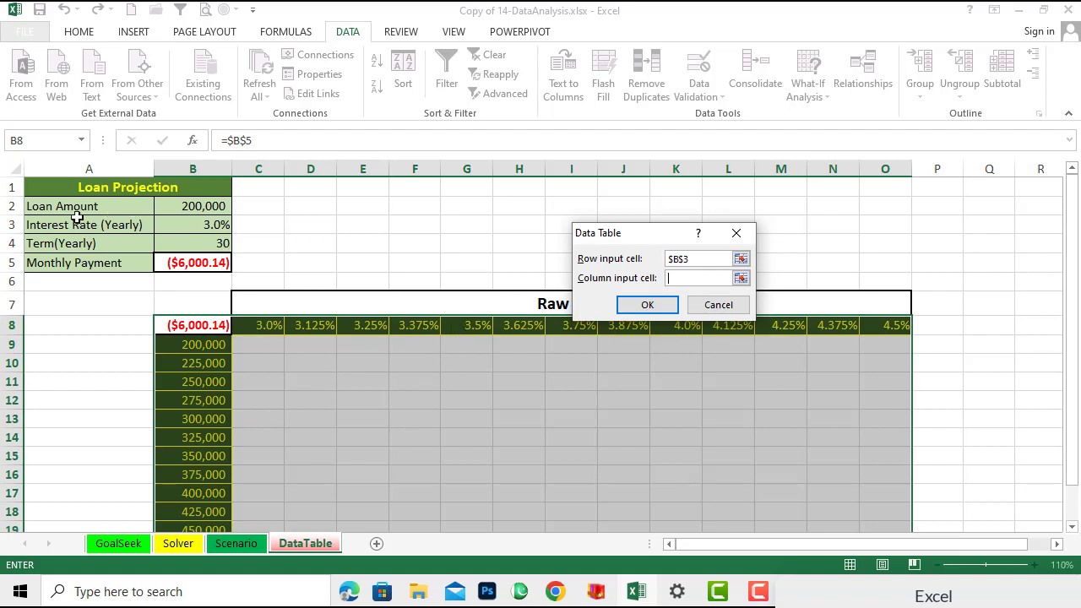
click(212, 212)
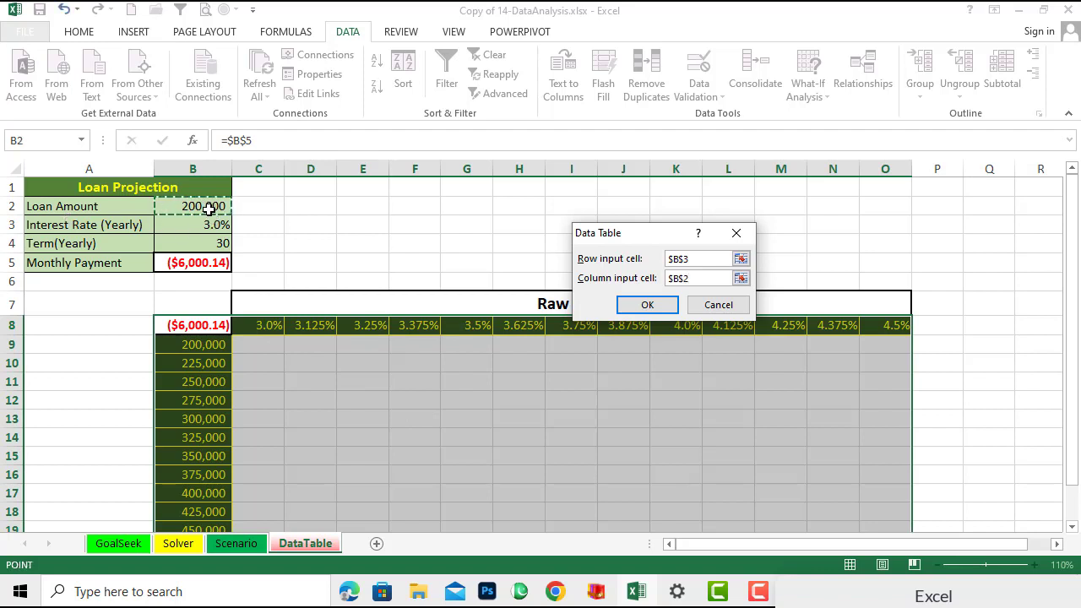
click(624, 307)
- Widen columns D through O so every monthly payment in the table displays fully
click(948, 440)
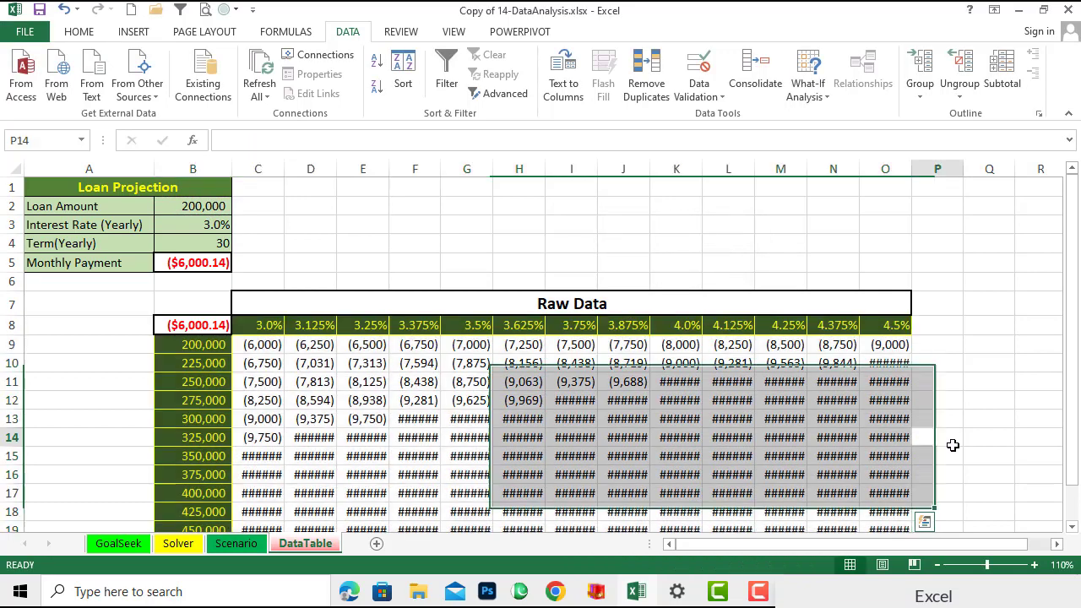
drag(912, 169, 934, 169)
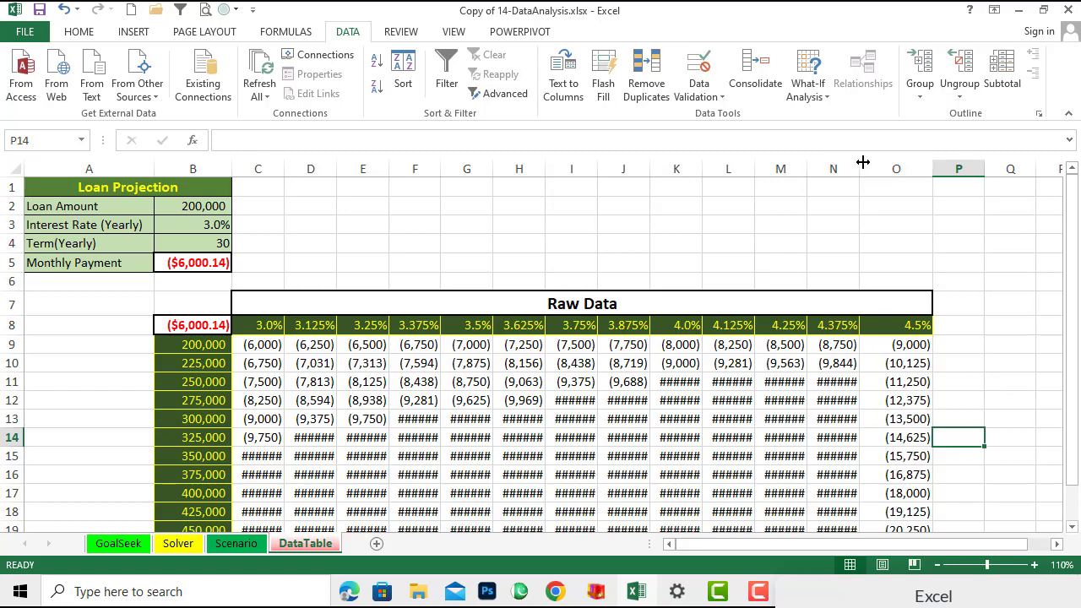
drag(859, 163, 874, 163)
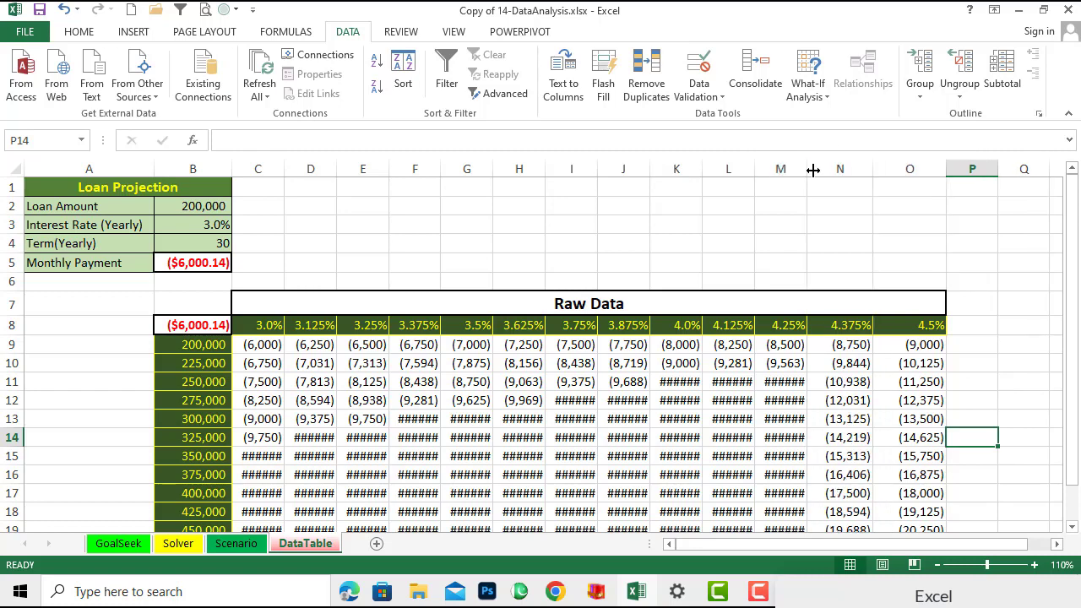
drag(809, 169, 830, 166)
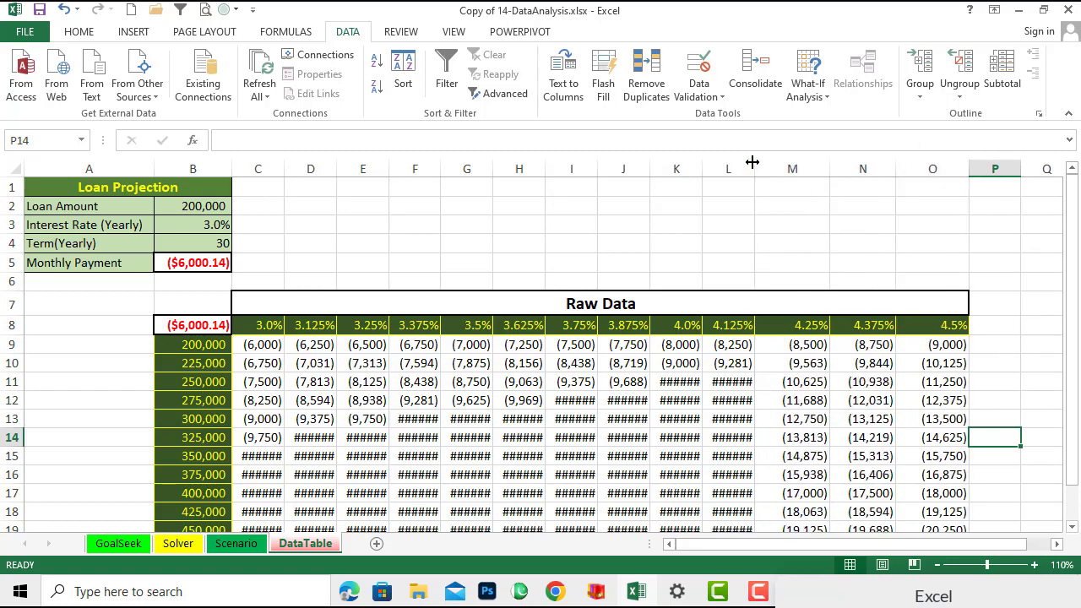
drag(760, 162, 712, 166)
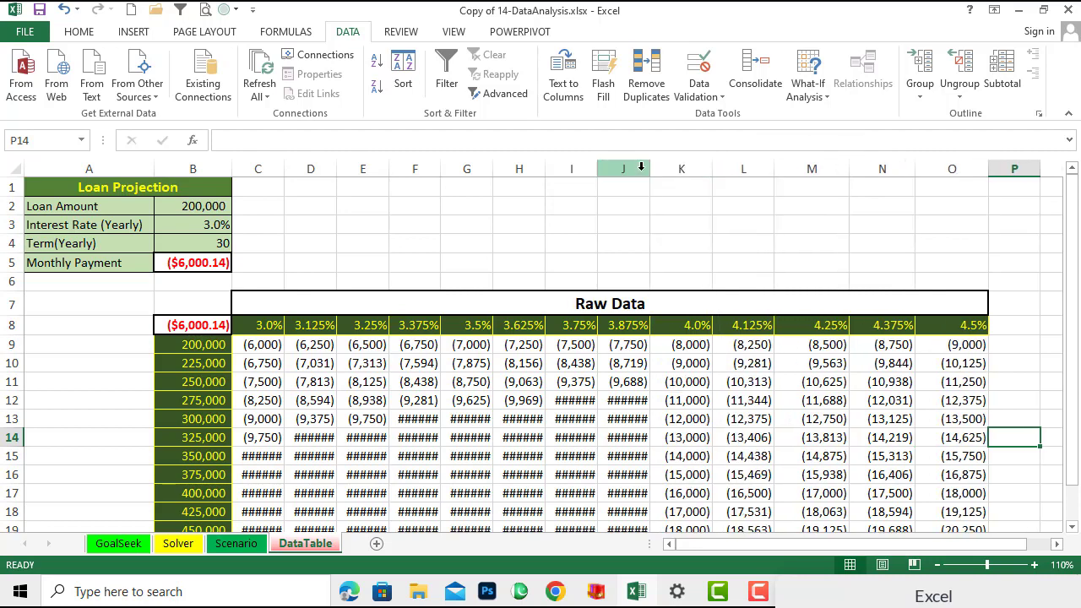
drag(645, 169, 663, 169)
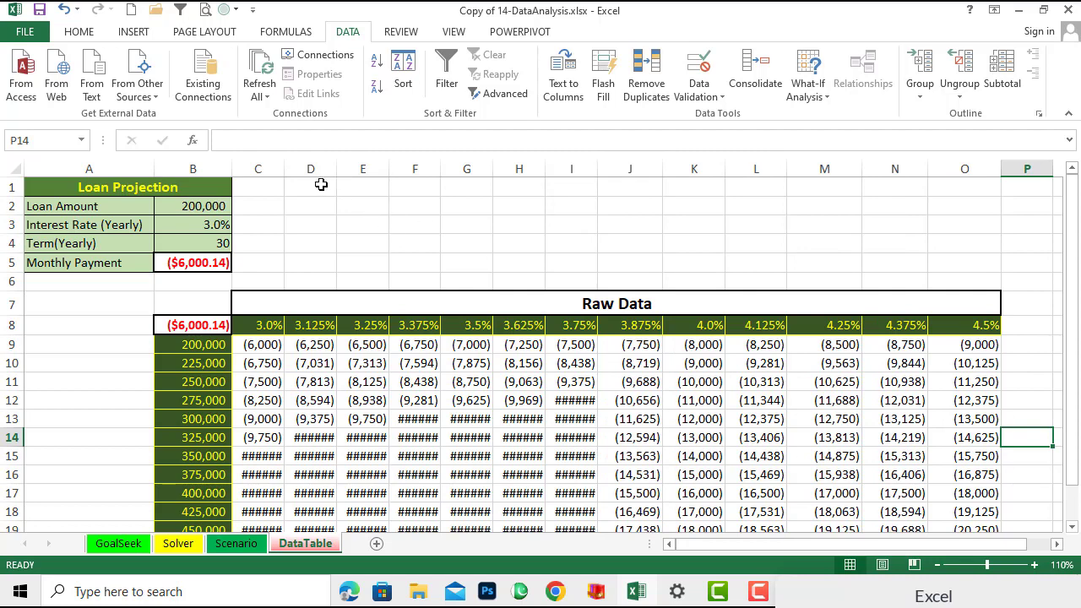
drag(284, 168, 645, 162)
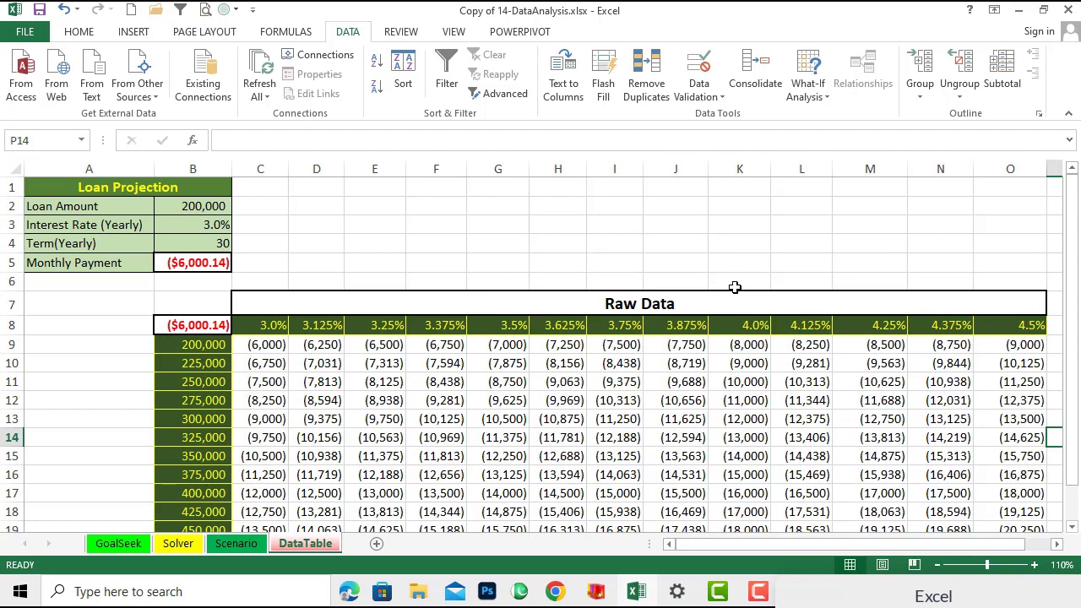
- Inspect the loan amounts, rate headers and TABLE formulas in the data table cells
drag(1077, 443, 1077, 475)
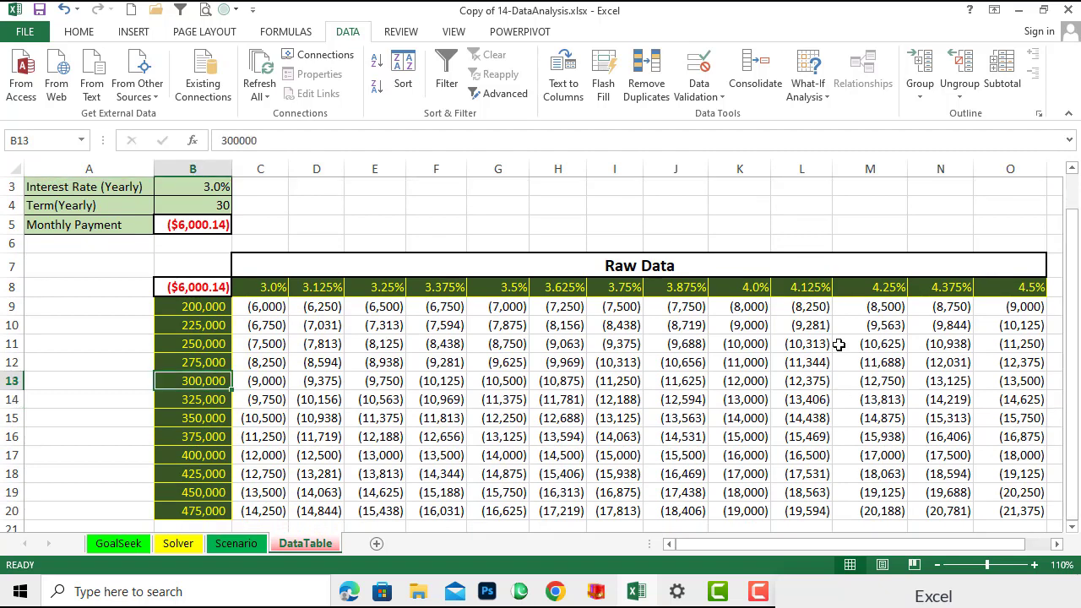
drag(1076, 298, 1071, 361)
click(204, 313)
click(261, 290)
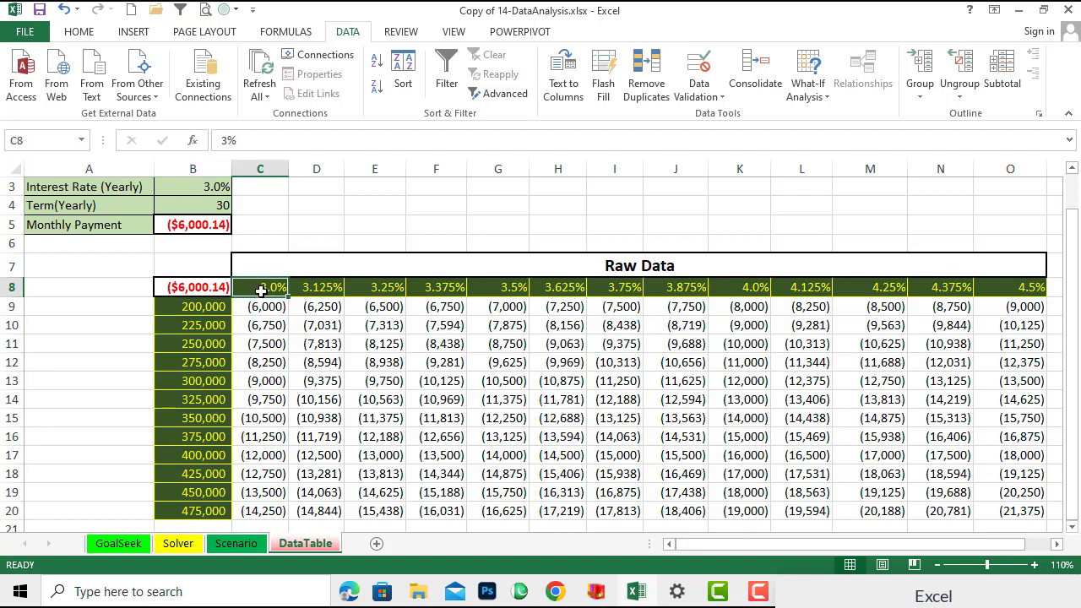
click(251, 310)
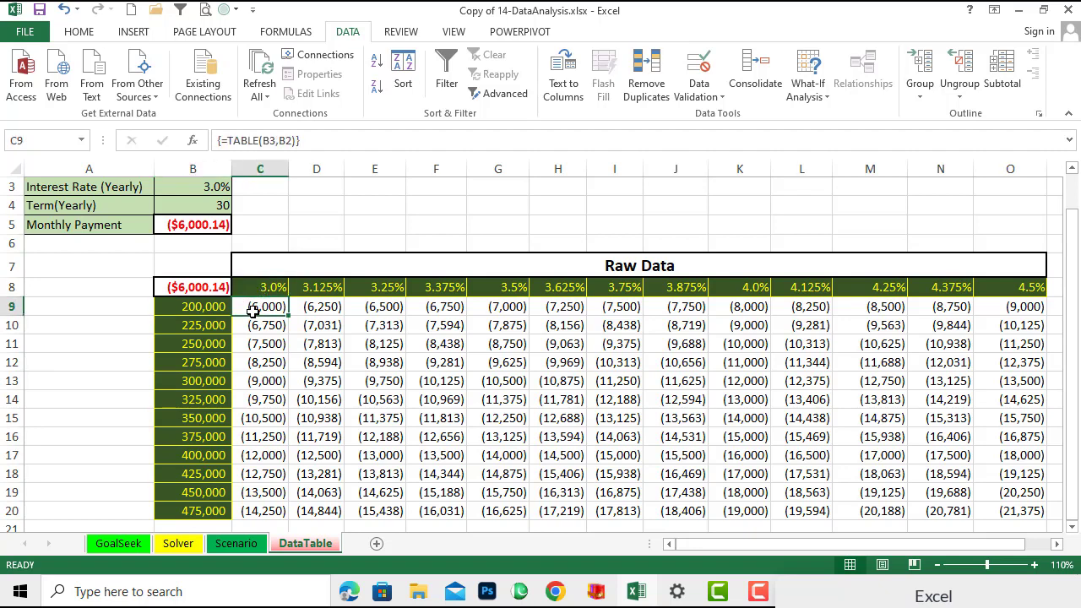
click(203, 331)
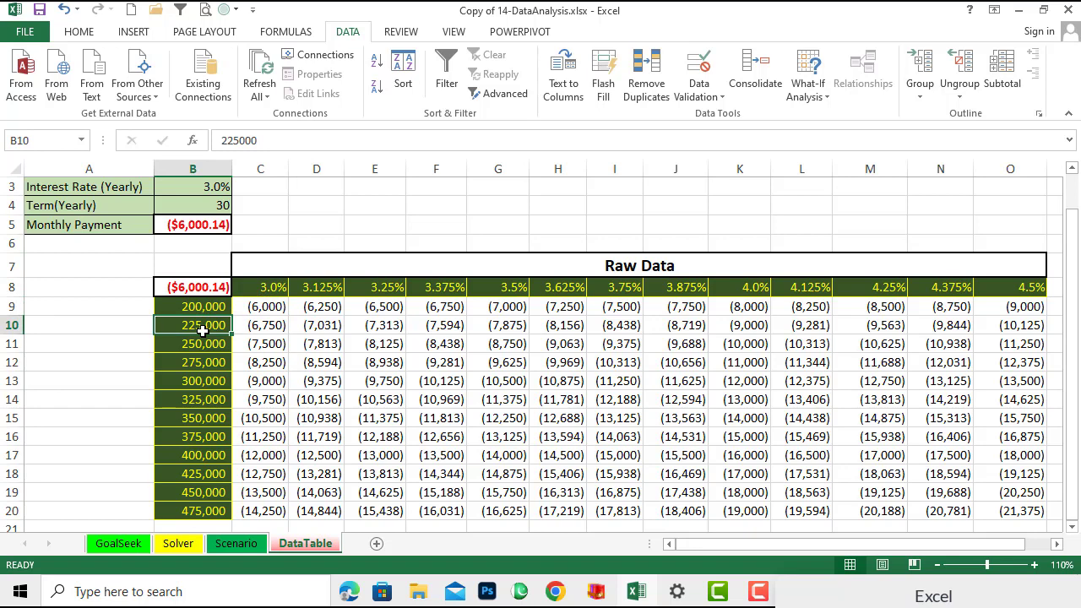
click(323, 293)
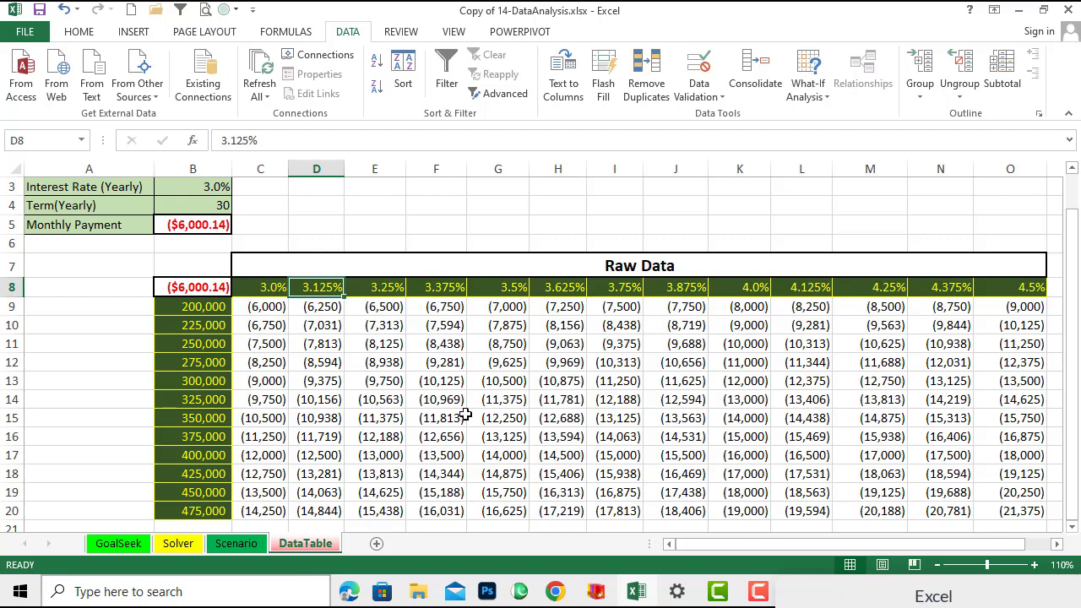
click(697, 432)
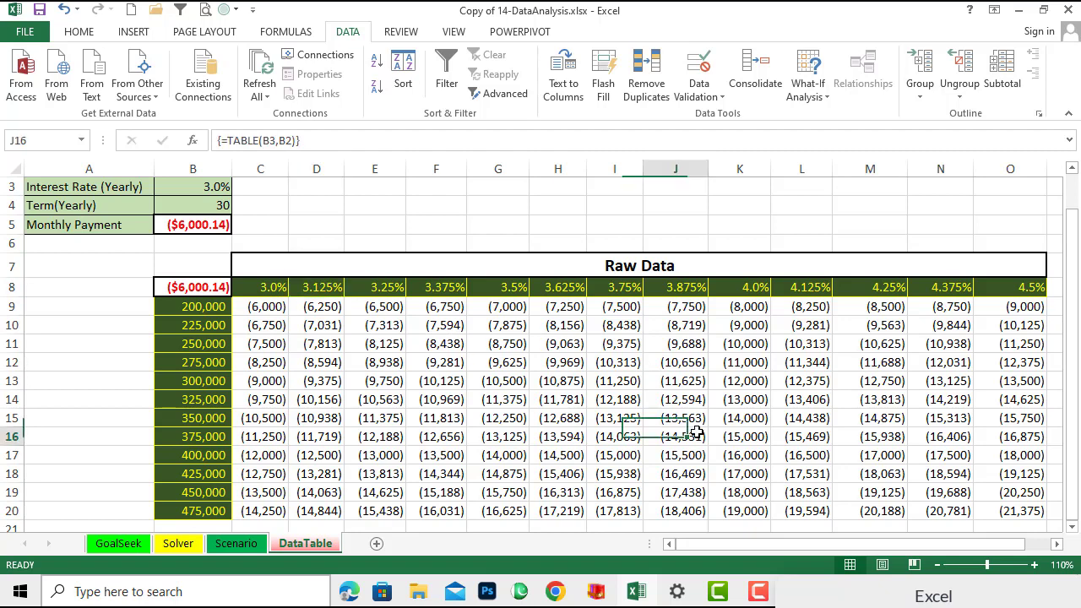